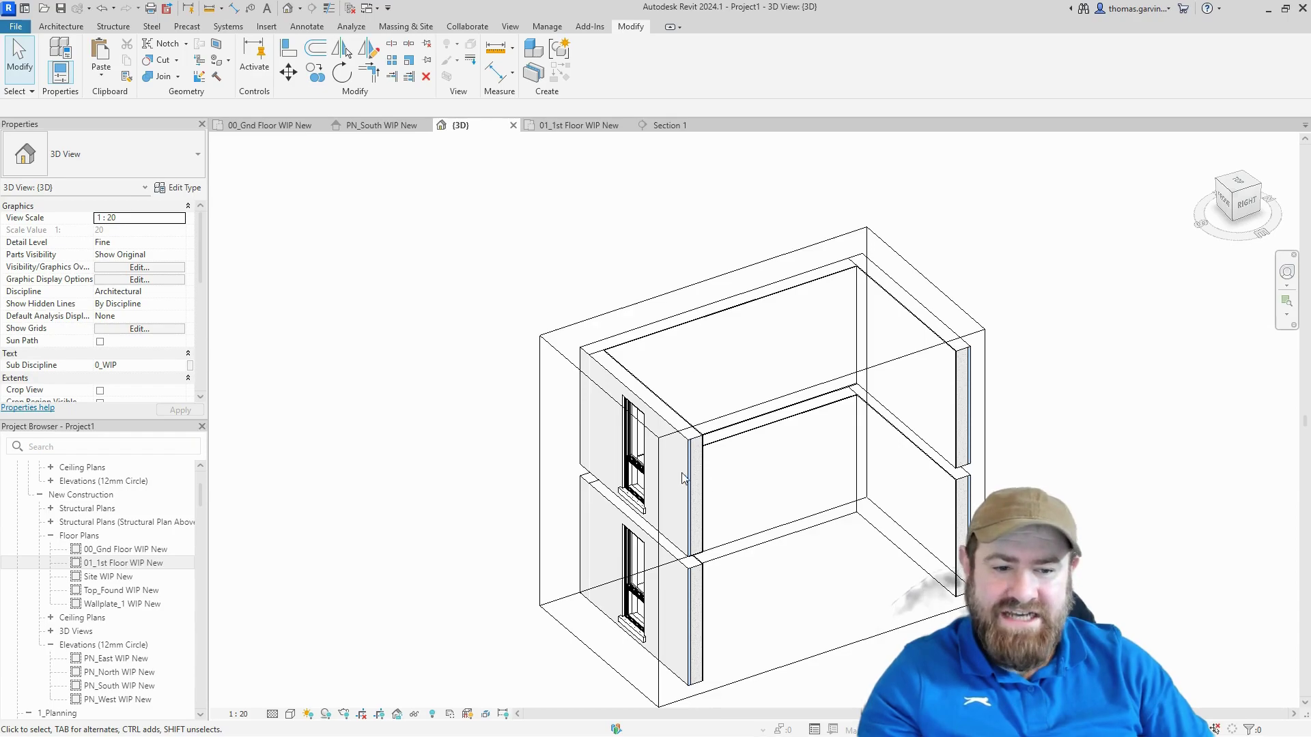
Step: Open the 01_1st Floor WIP New floor plan from the 3D wall view
scroll(695, 472, "up", 5)
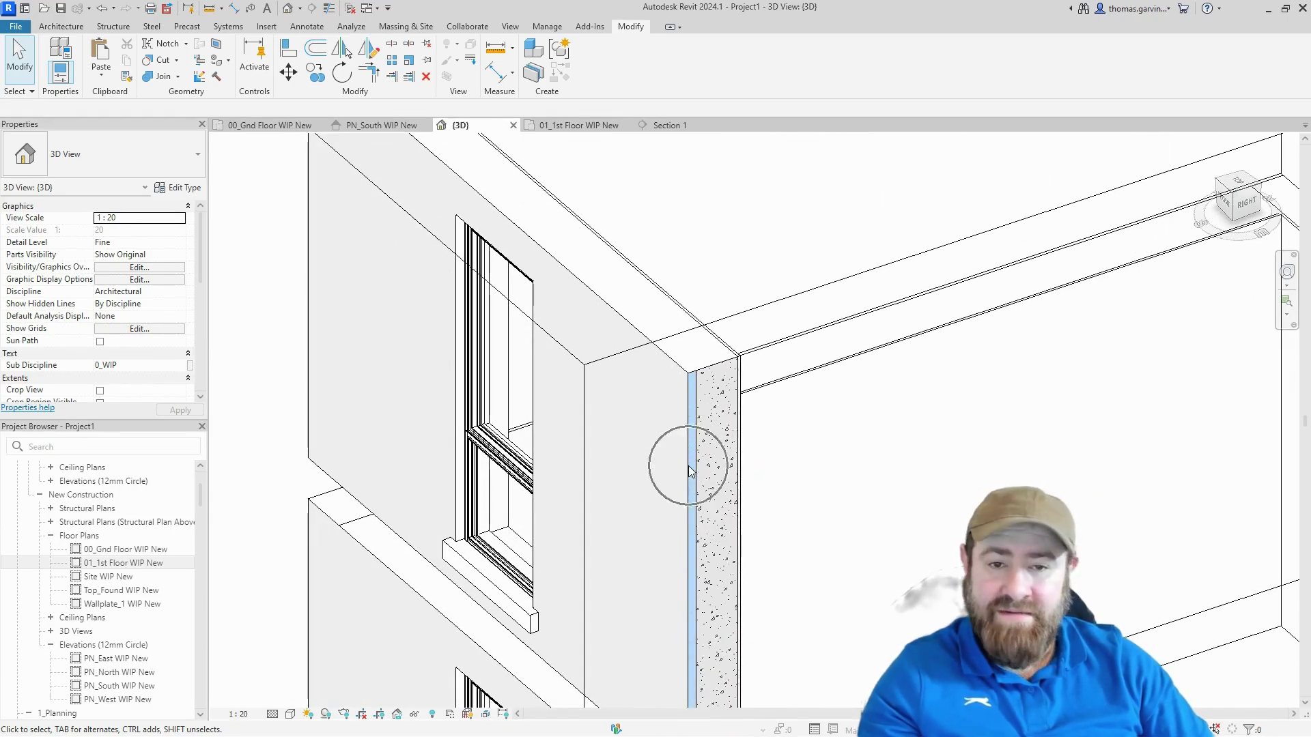
scroll(693, 468, "down", 3)
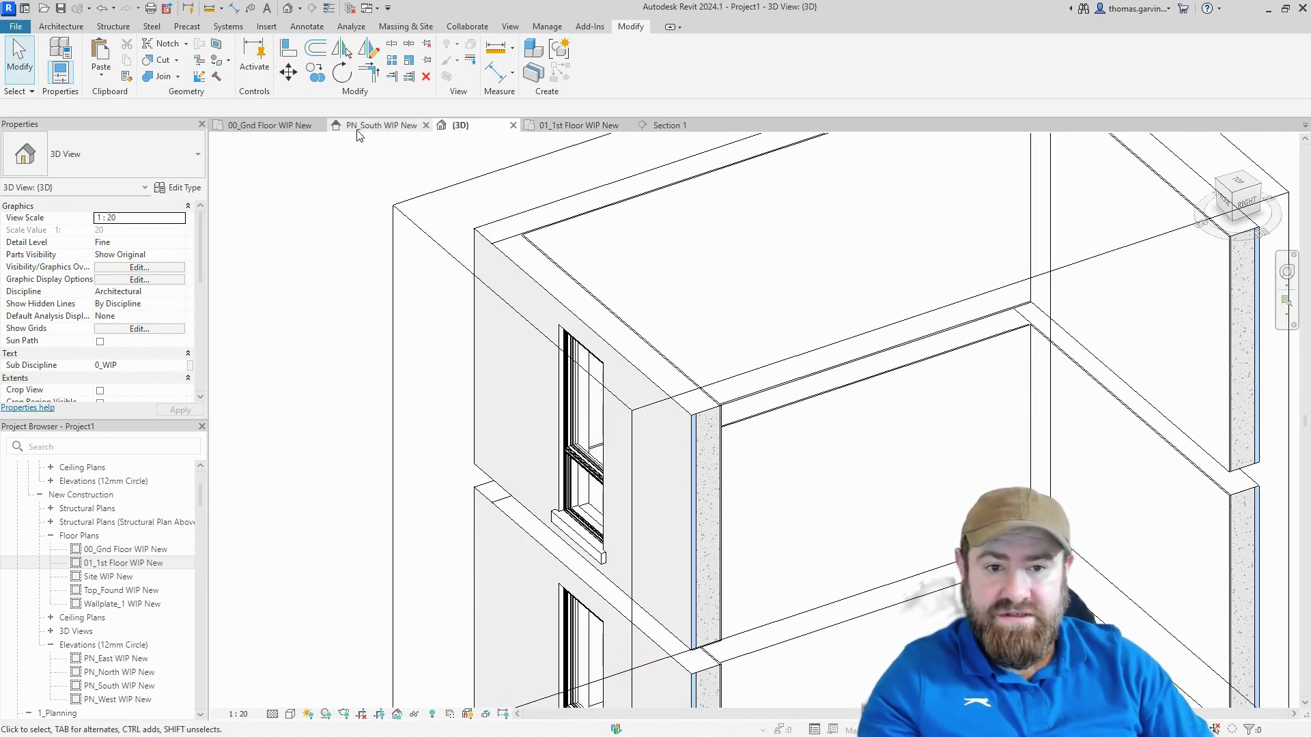
left_click(561, 128)
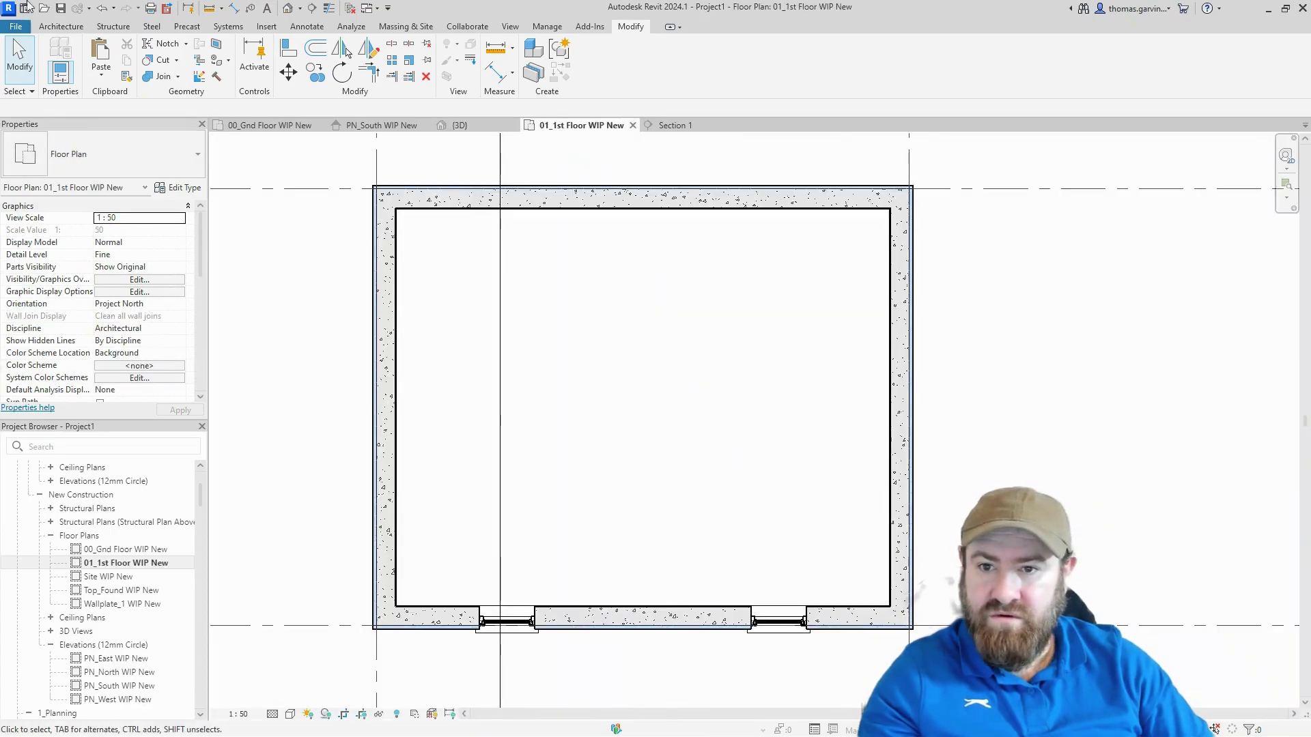
Step: Create a Slab 250 floor on 1_1F bounded by the four walls, extended to their core
left_click(59, 27)
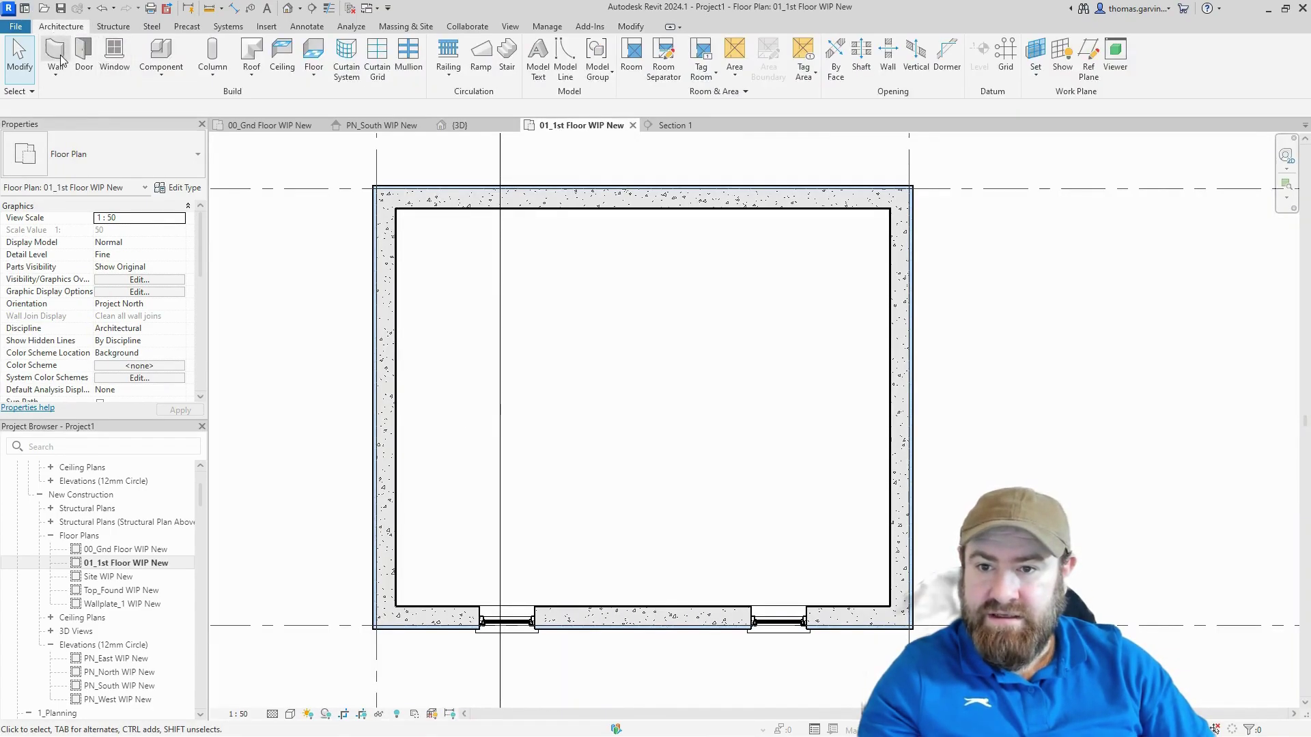
left_click(317, 56)
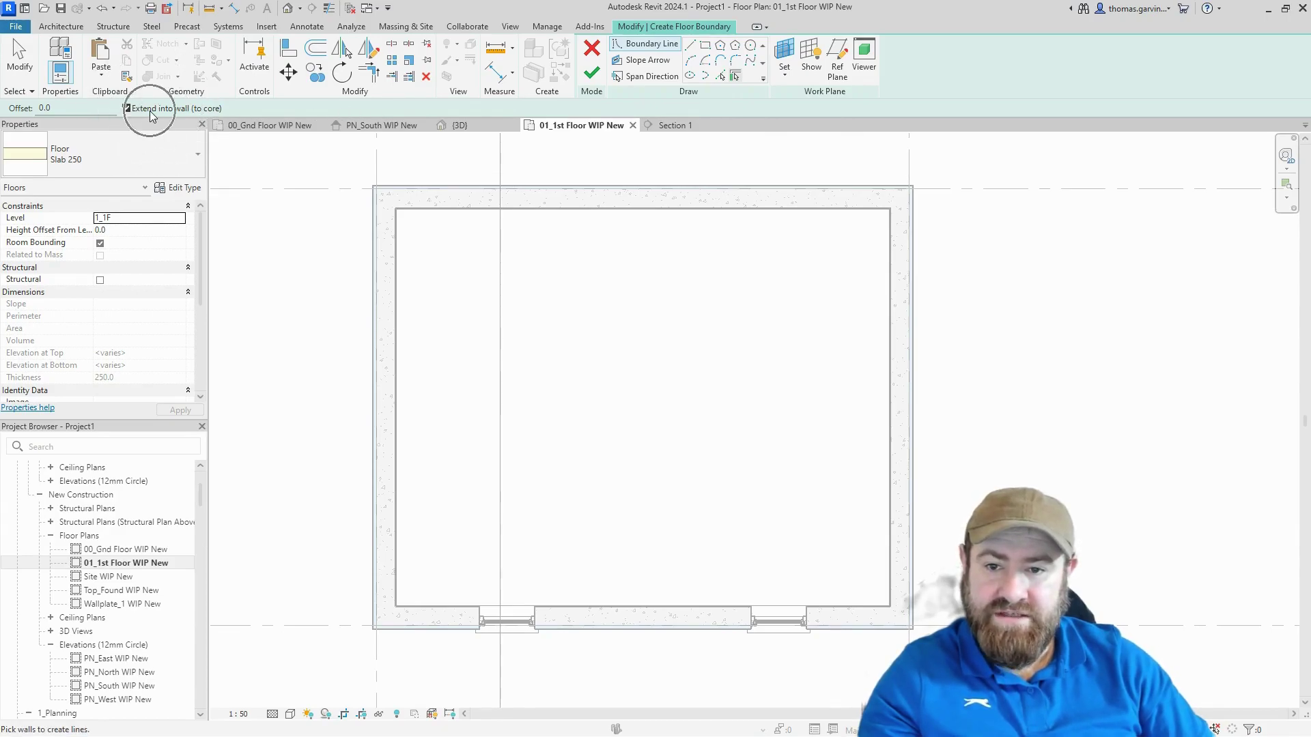
left_click(374, 290)
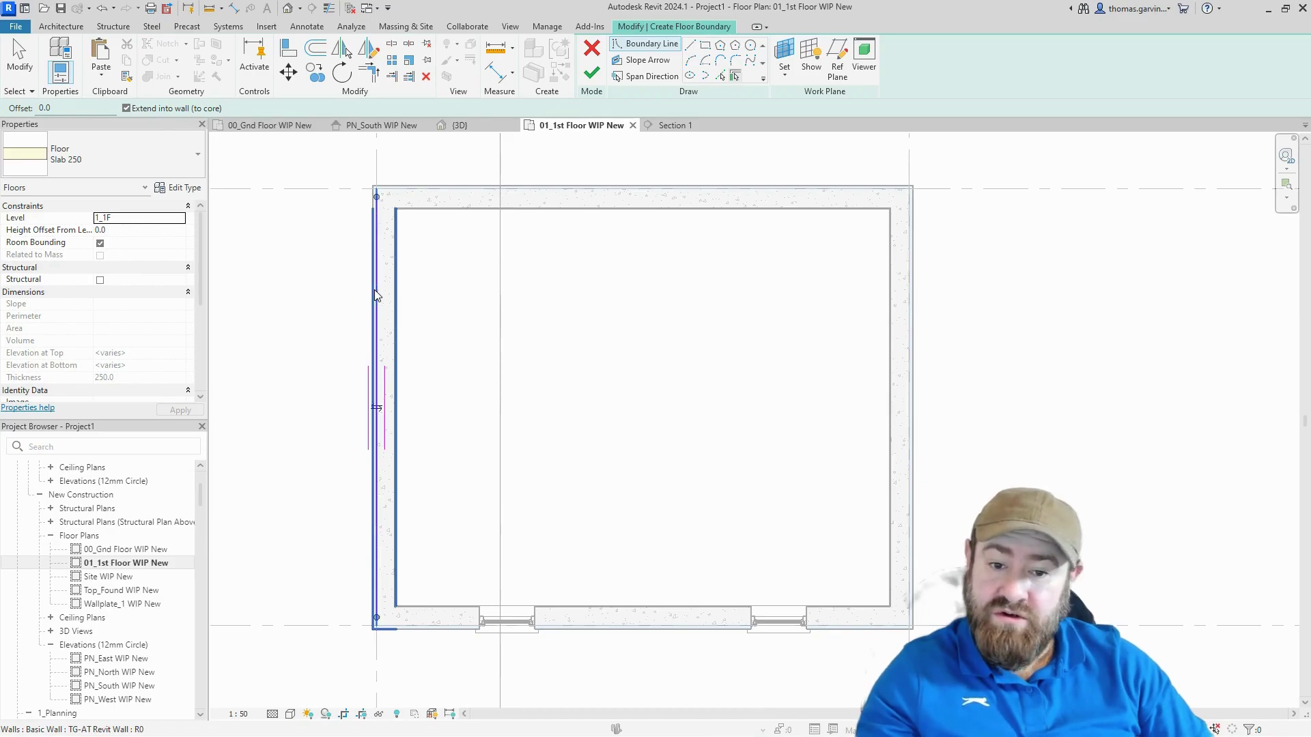
left_click(485, 192)
left_click(911, 352)
left_click(654, 624)
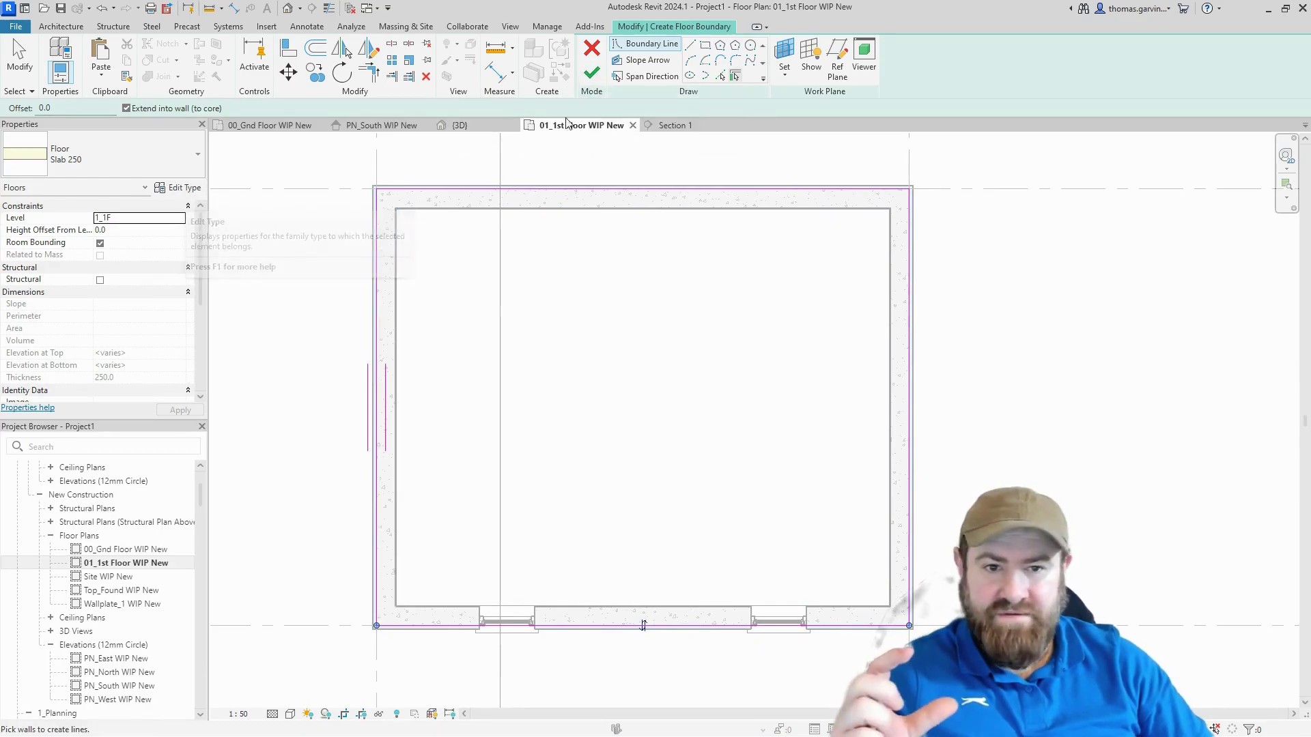
left_click(593, 77)
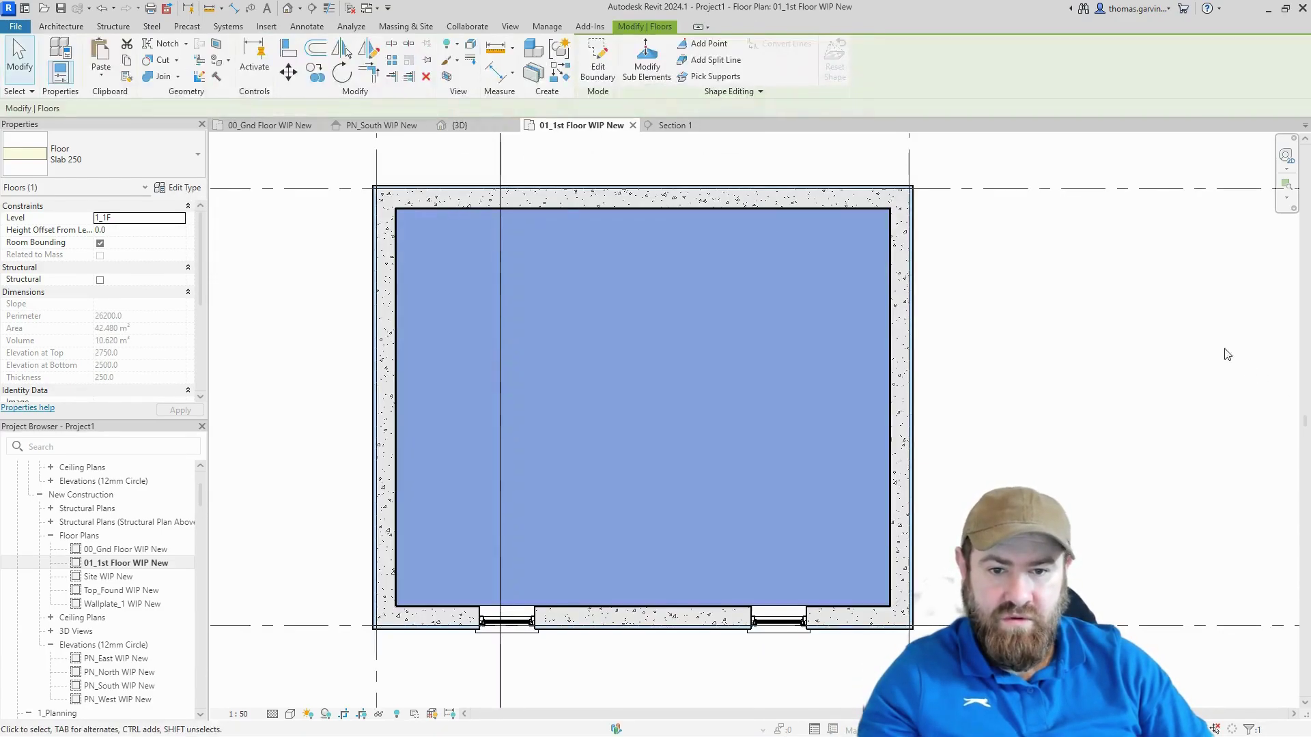
Step: Show Section 1 zoomed in on the slab edge, with the floor deselected
left_click(706, 125)
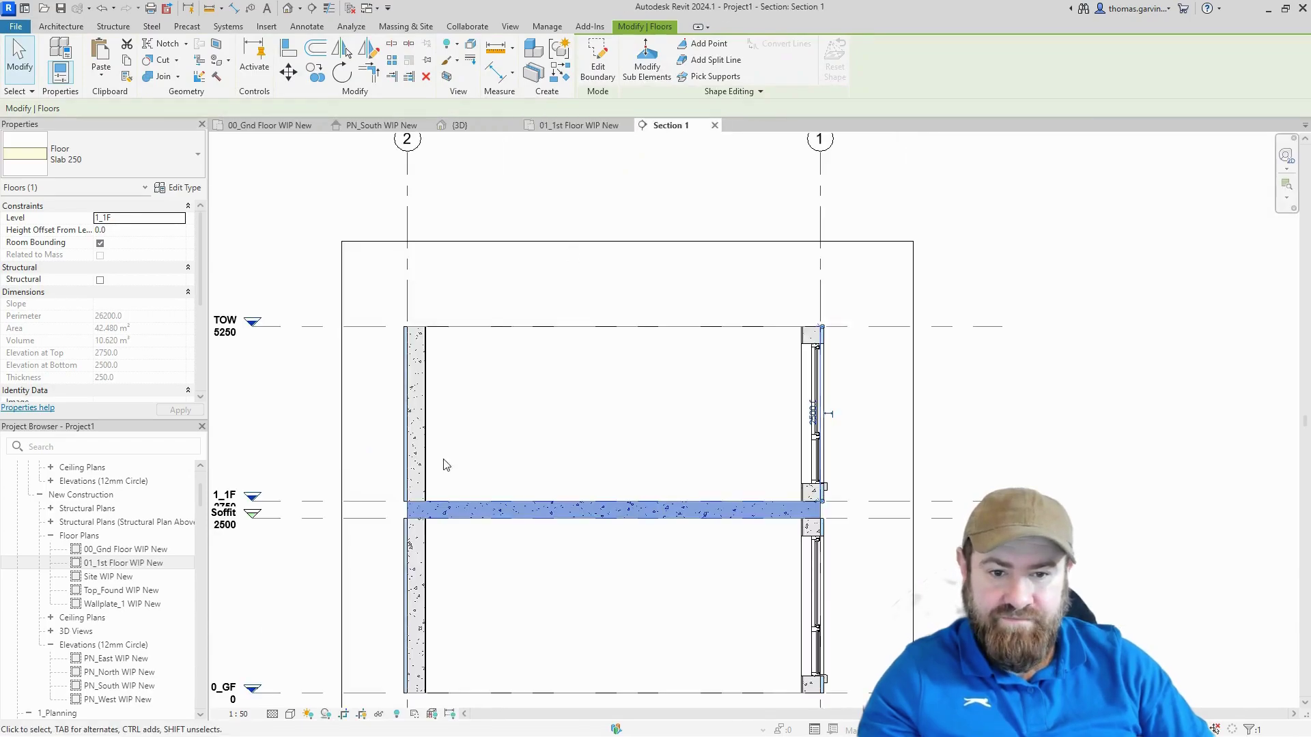
scroll(489, 414, "up", 5)
scroll(489, 414, "up", 1)
key("Escape")
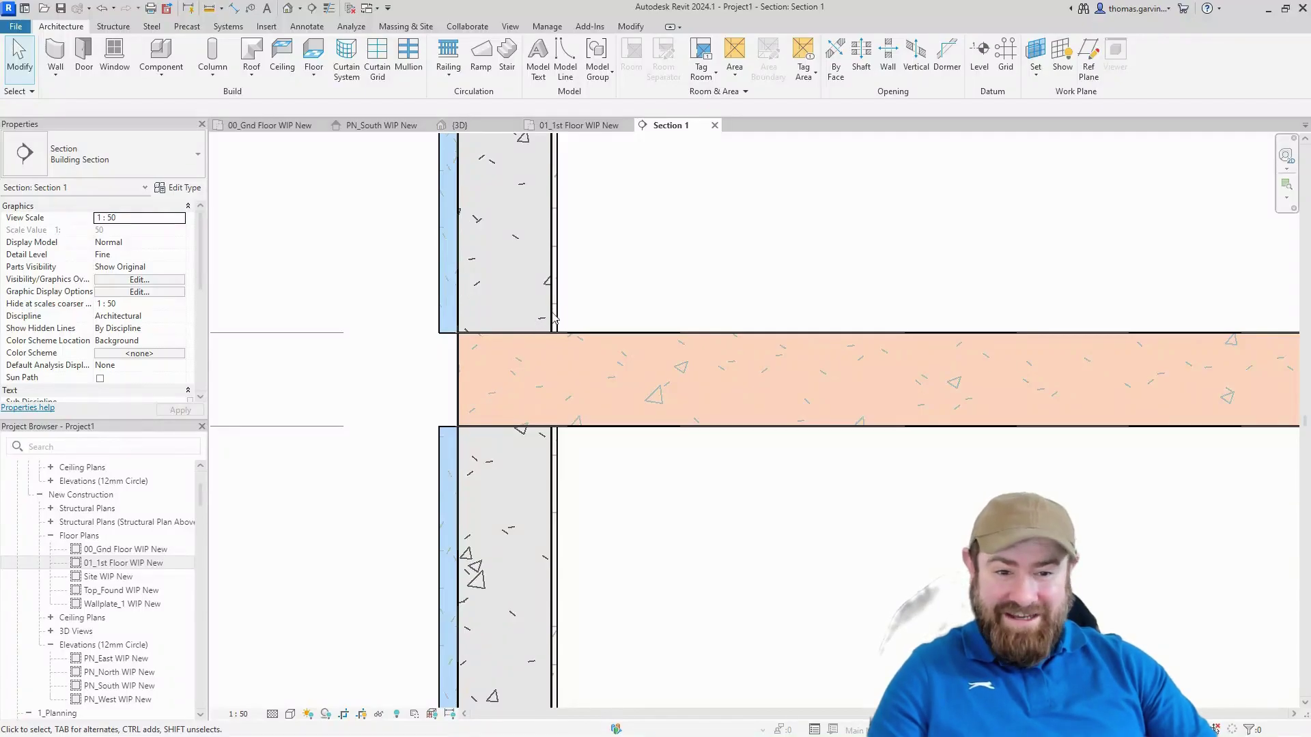
Step: Open the upper TG-AT Revit Wall type's layer structure with a section preview
left_click(556, 291)
left_click(178, 187)
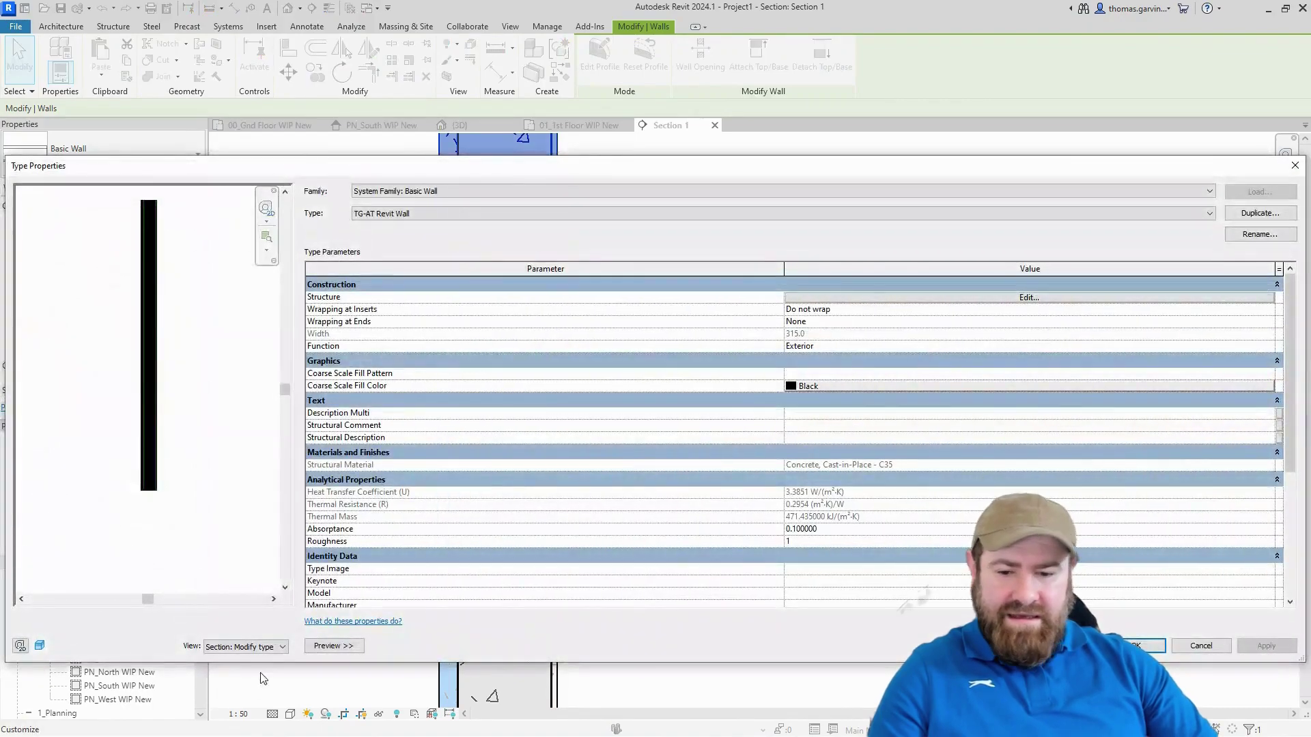
left_click(941, 298)
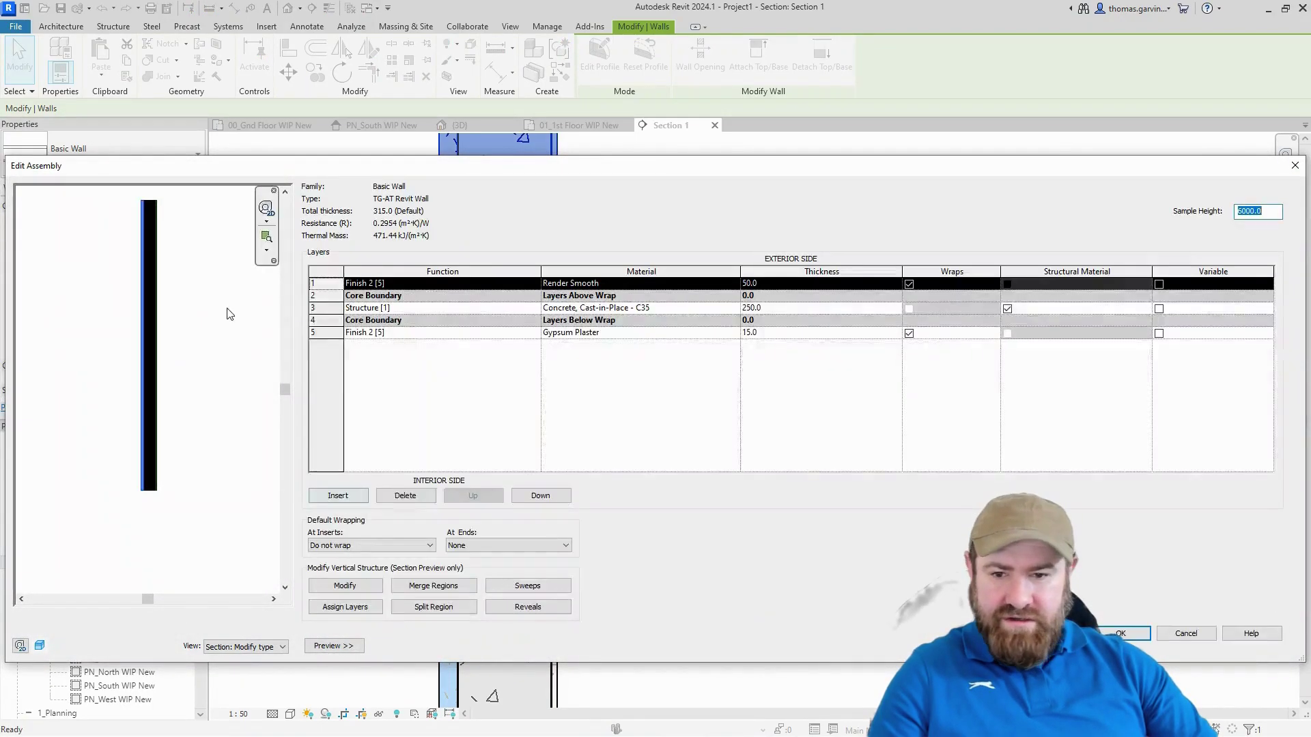
scroll(167, 483, "up", 5)
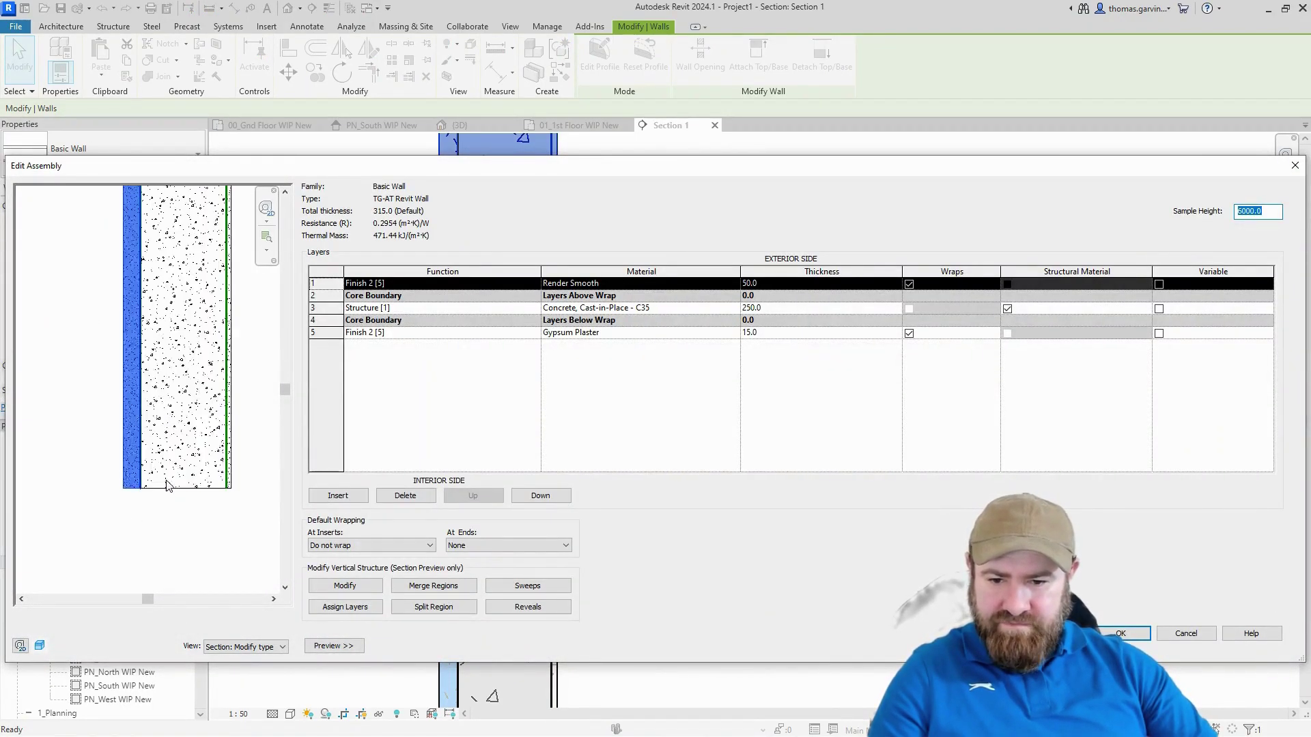
left_click(329, 646)
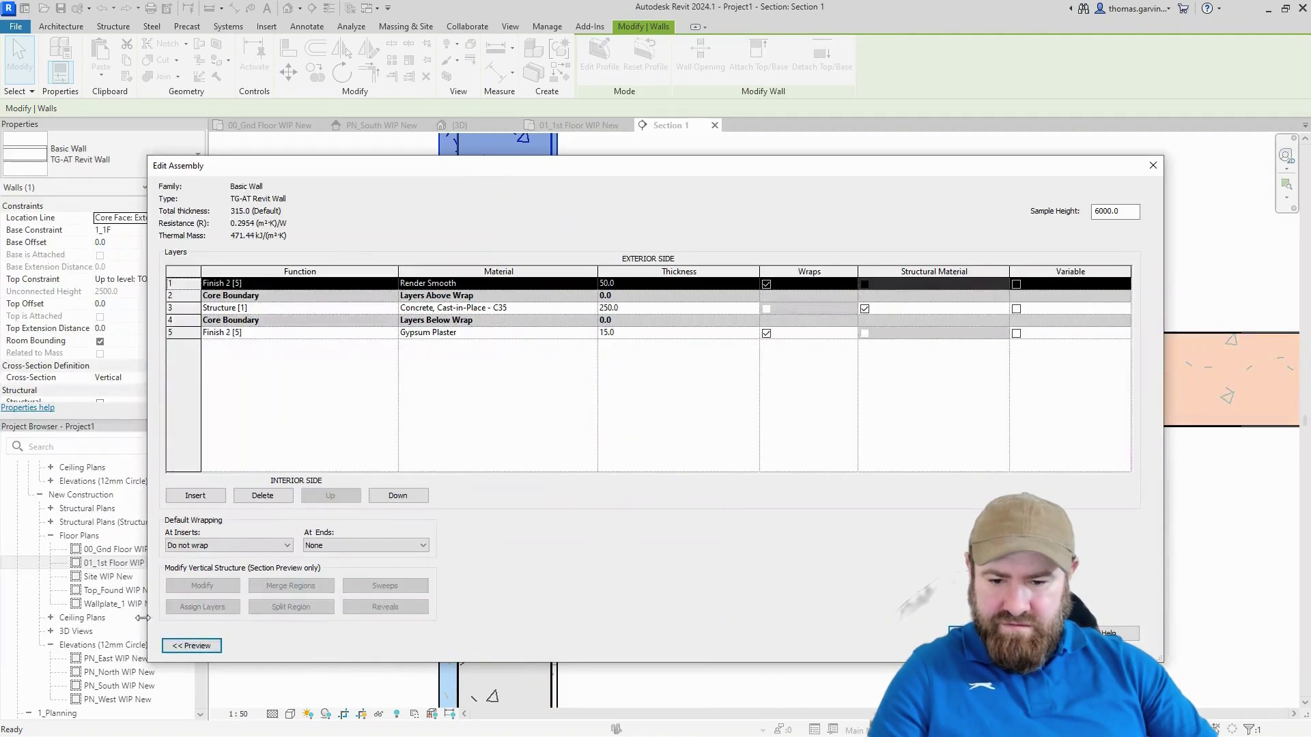
left_click(191, 646)
left_click(224, 650)
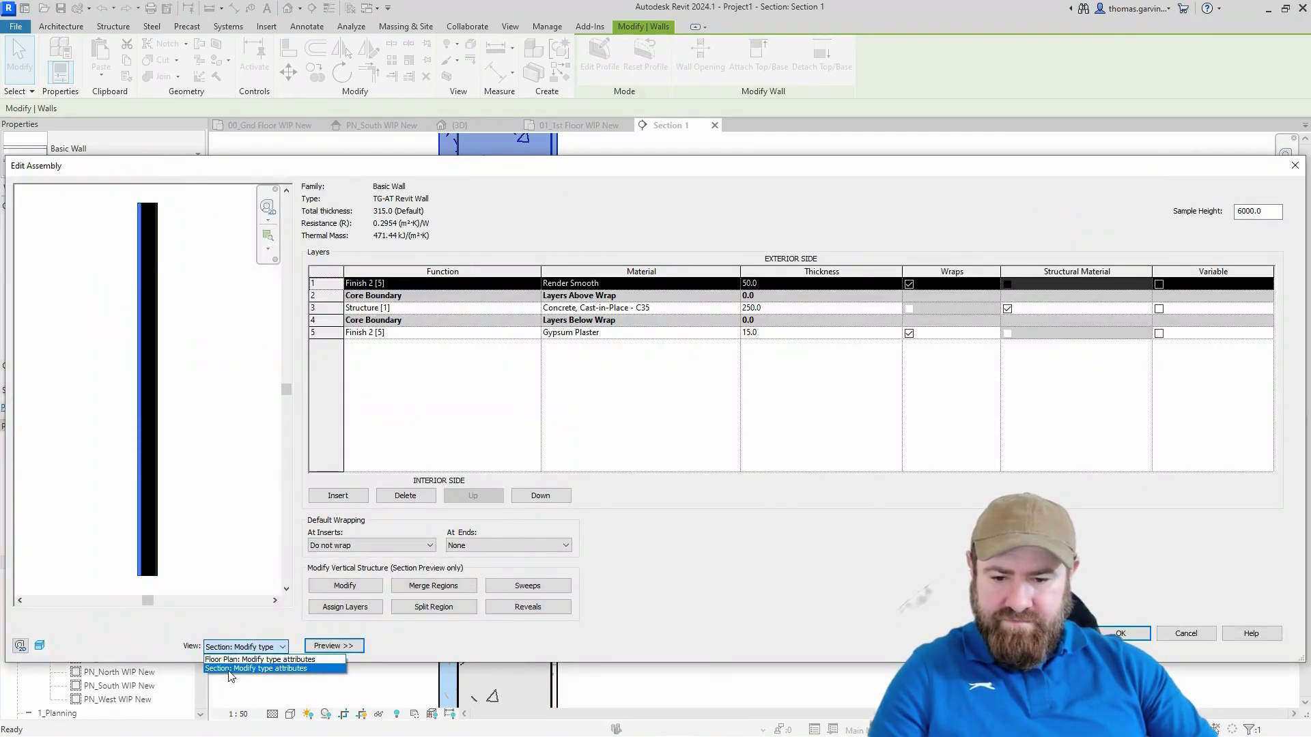
left_click(233, 668)
scroll(203, 560, "up", 5)
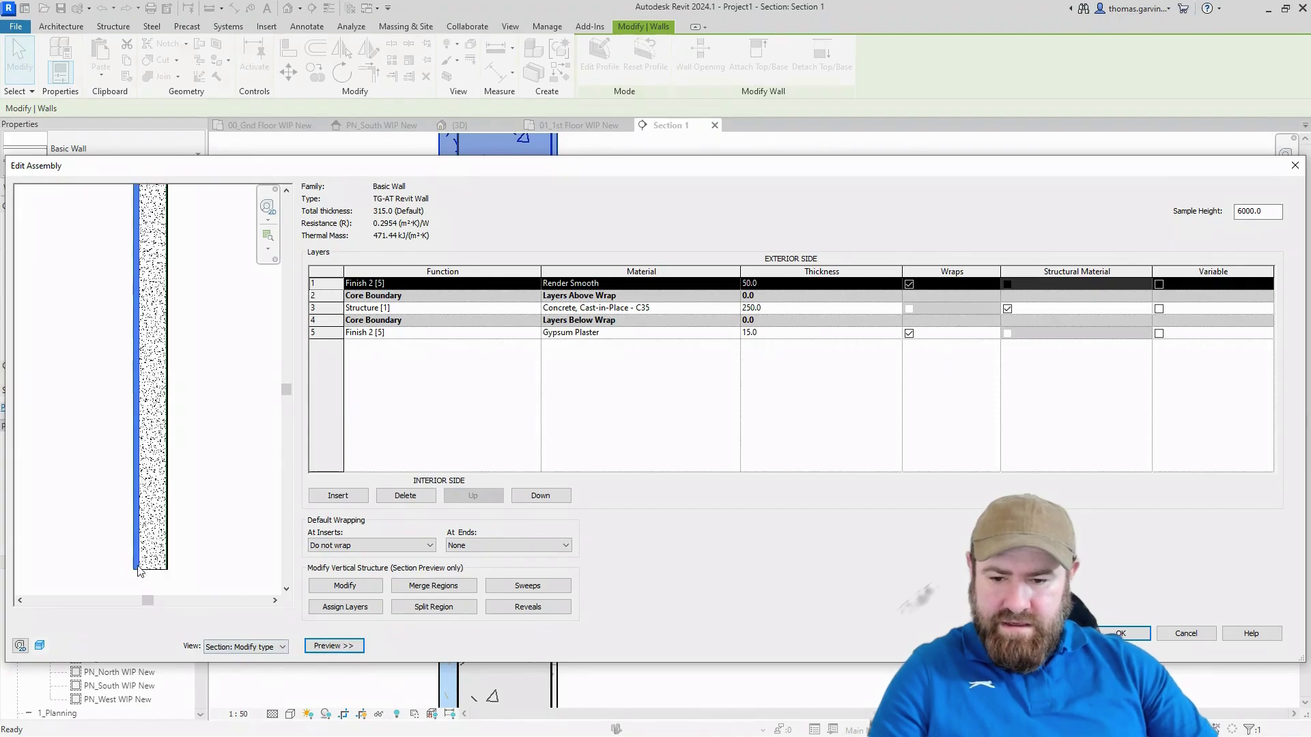
Step: Unlock the outer render layer's boundary at the wall base and confirm the type changes
left_click(342, 587)
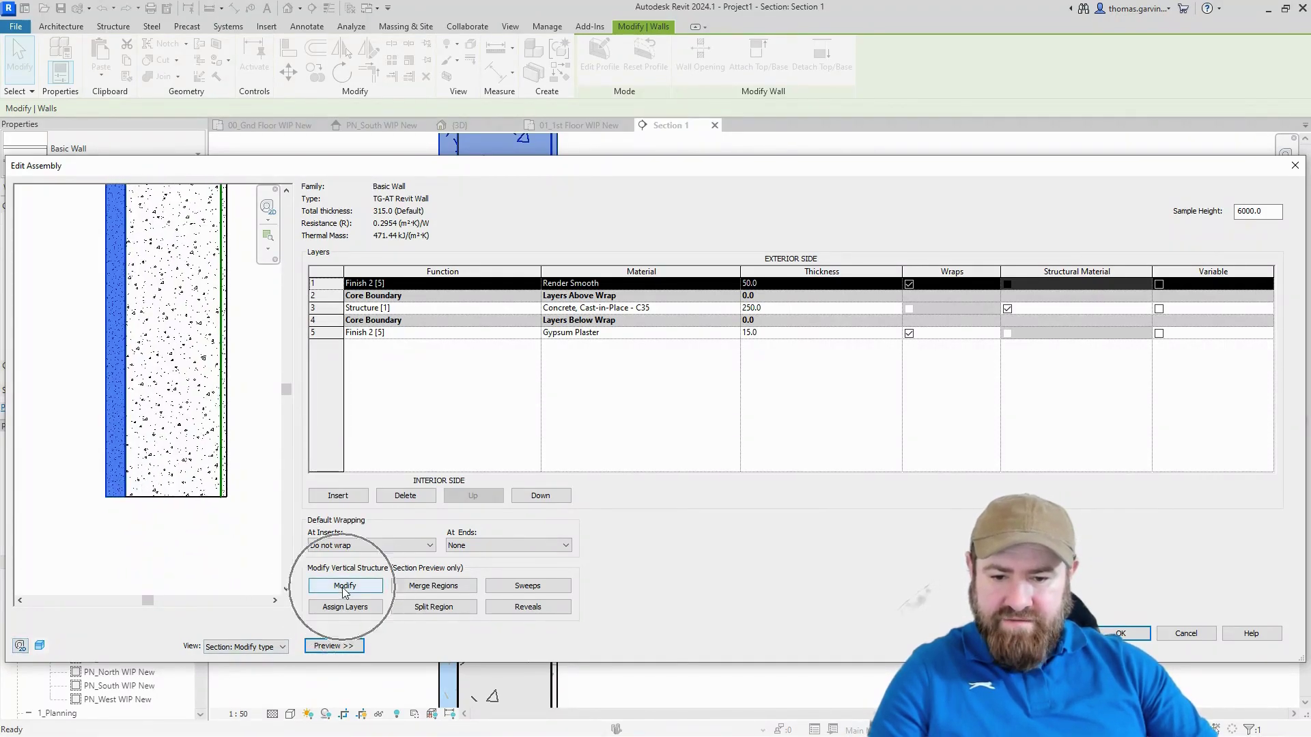
left_click(116, 501)
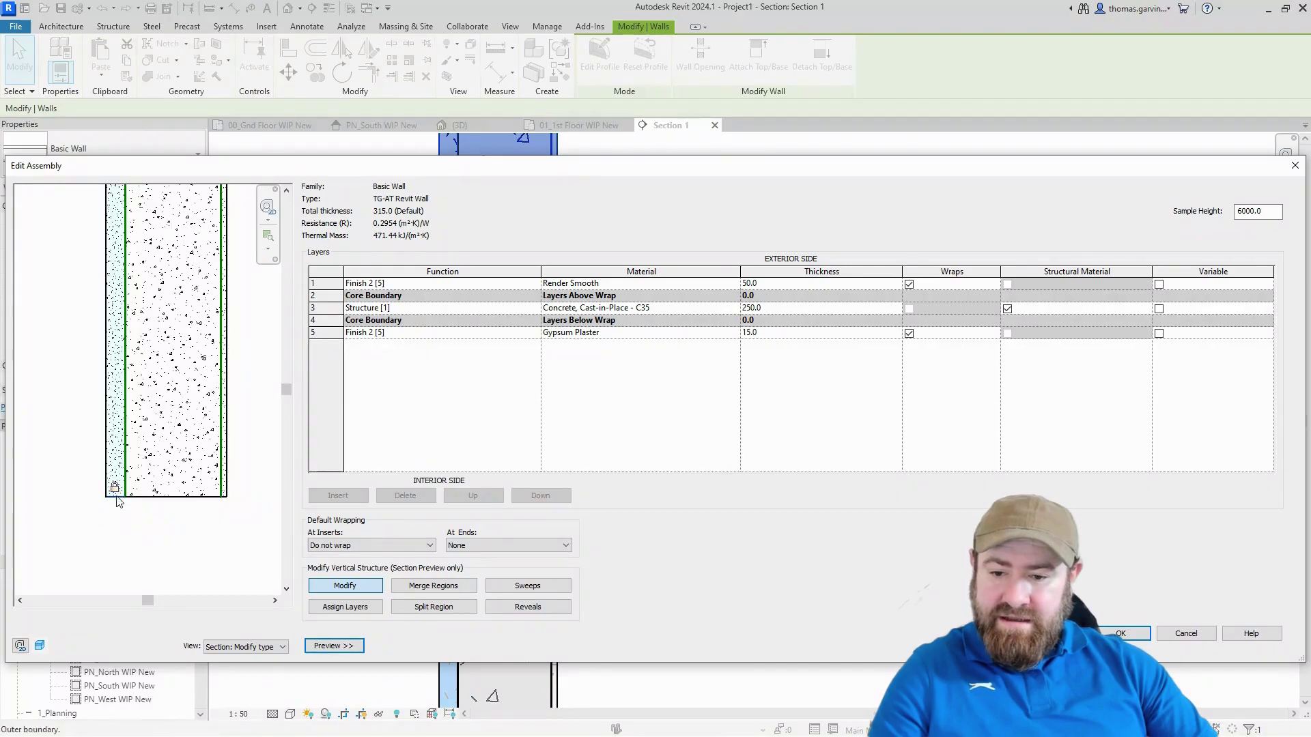
left_click(116, 488)
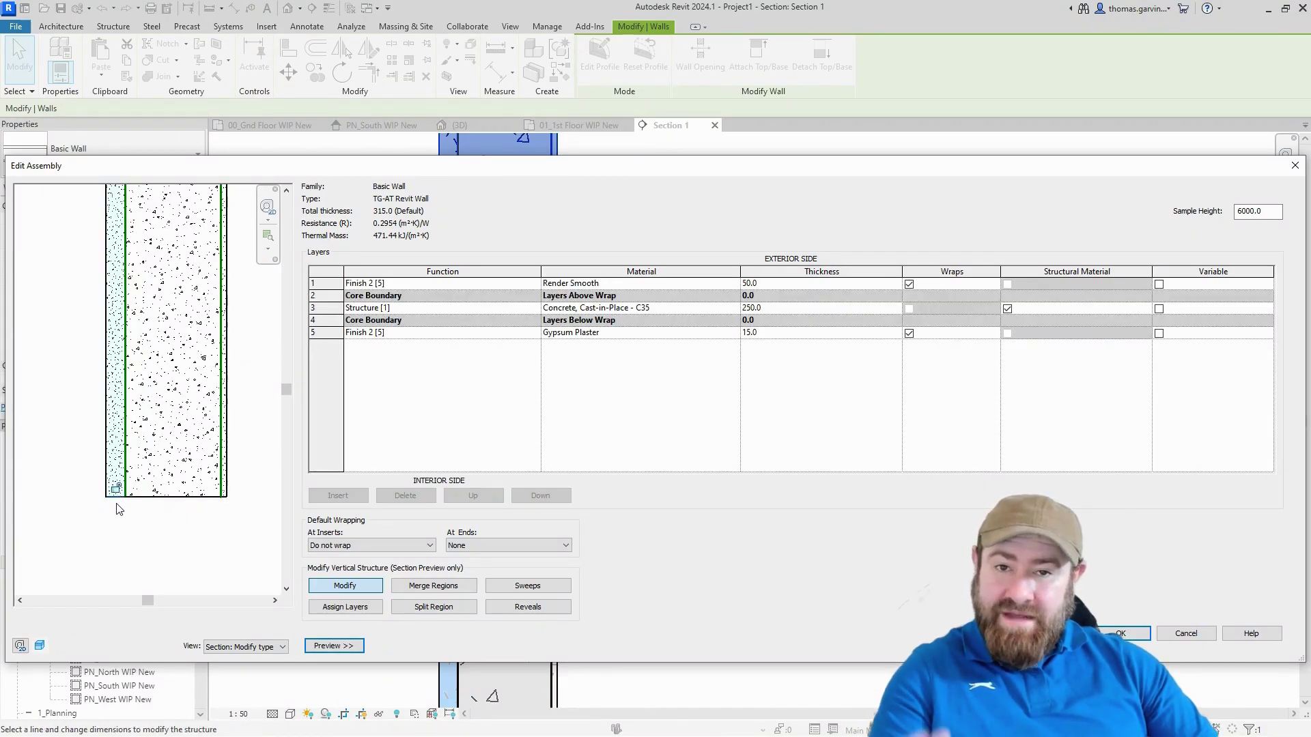
left_click(1123, 634)
left_click(1133, 646)
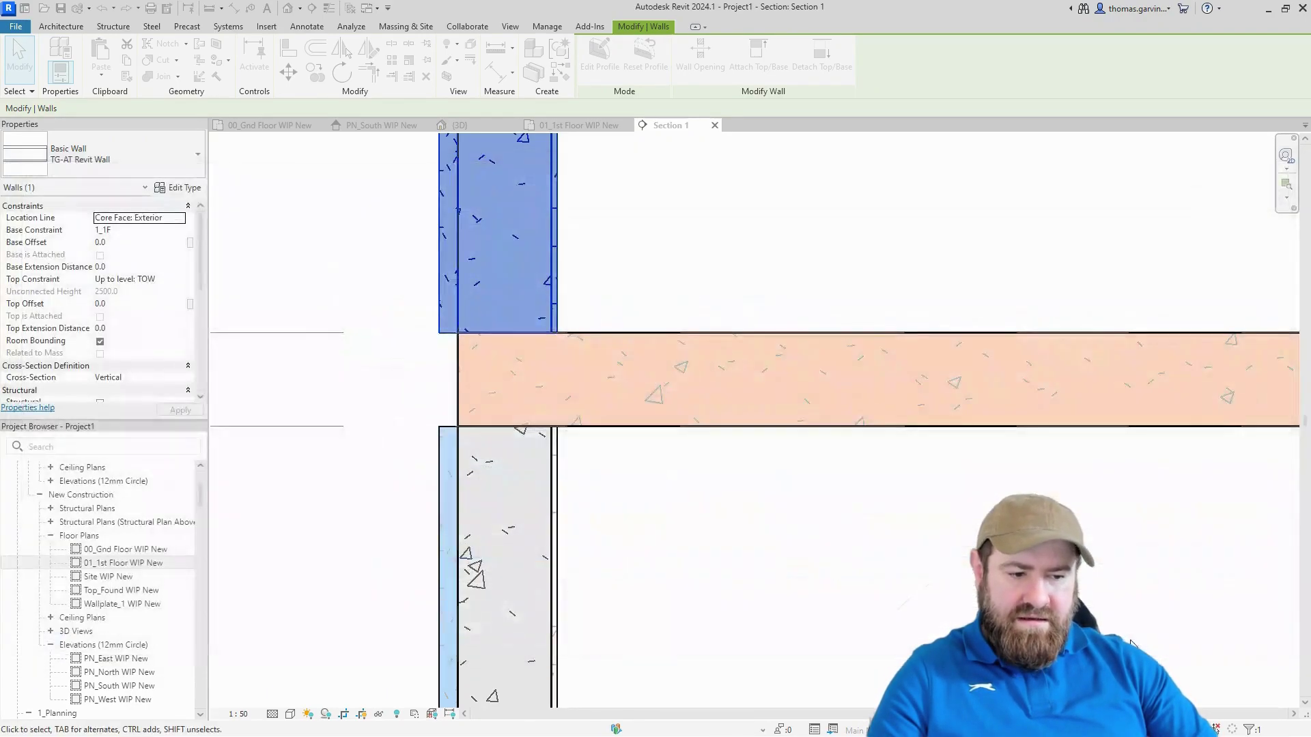
Step: Drag the upper wall's outer finish 250 mm down to the slab underside (Base Extension -250)
left_click_drag(449, 337, 449, 427)
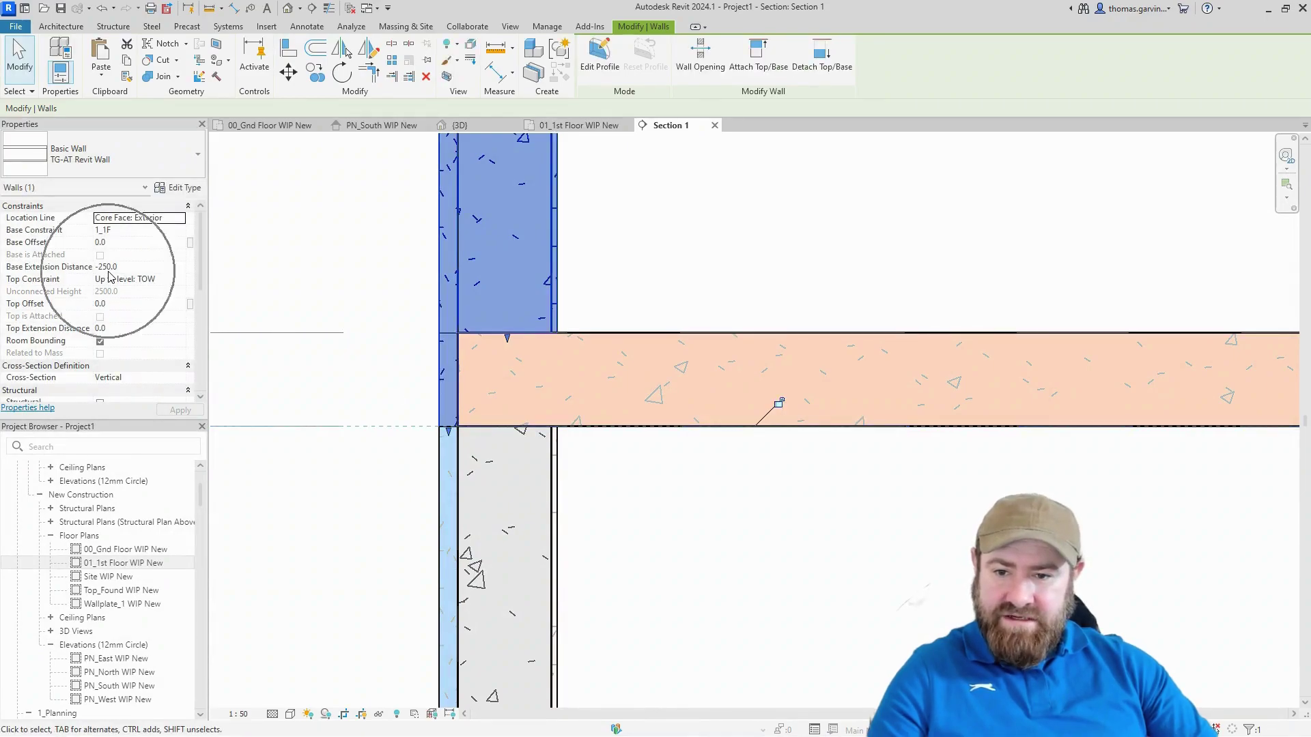
left_click(811, 195)
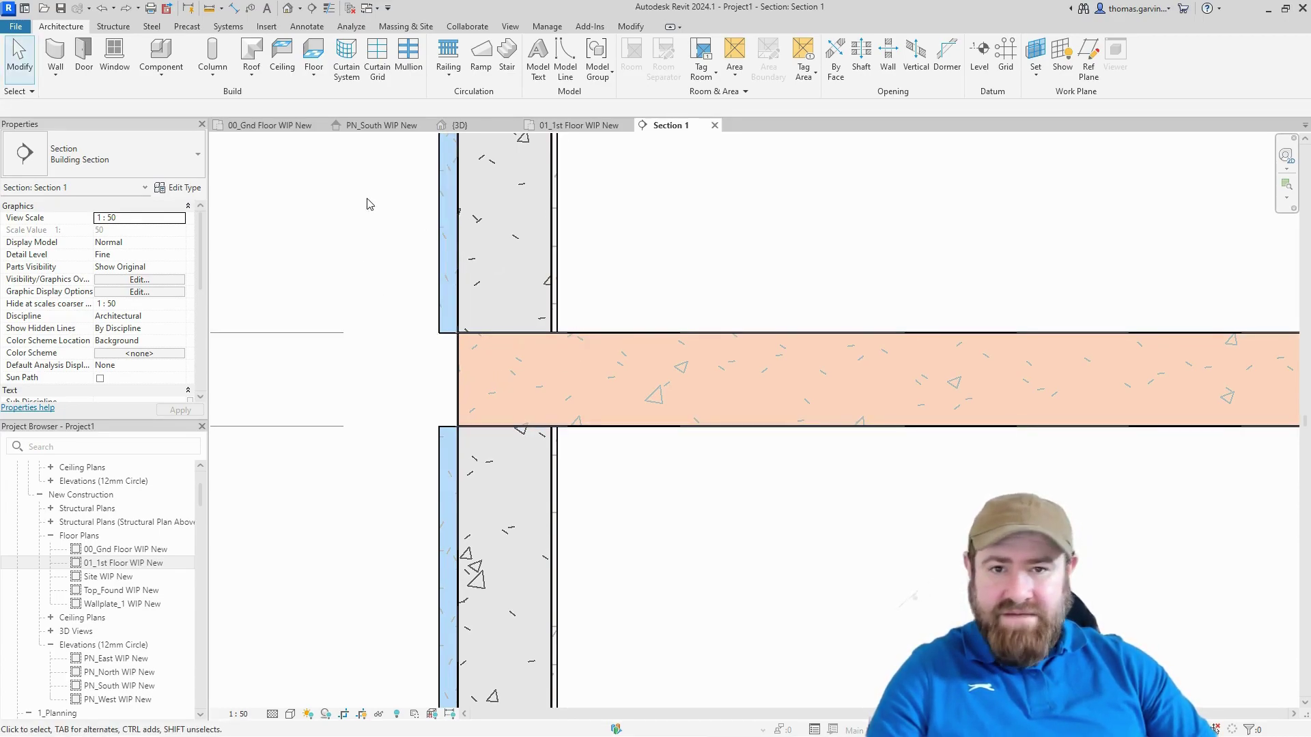
Step: Select the lower and upper walls on either side of the slab in section
scroll(926, 455, "down", 3)
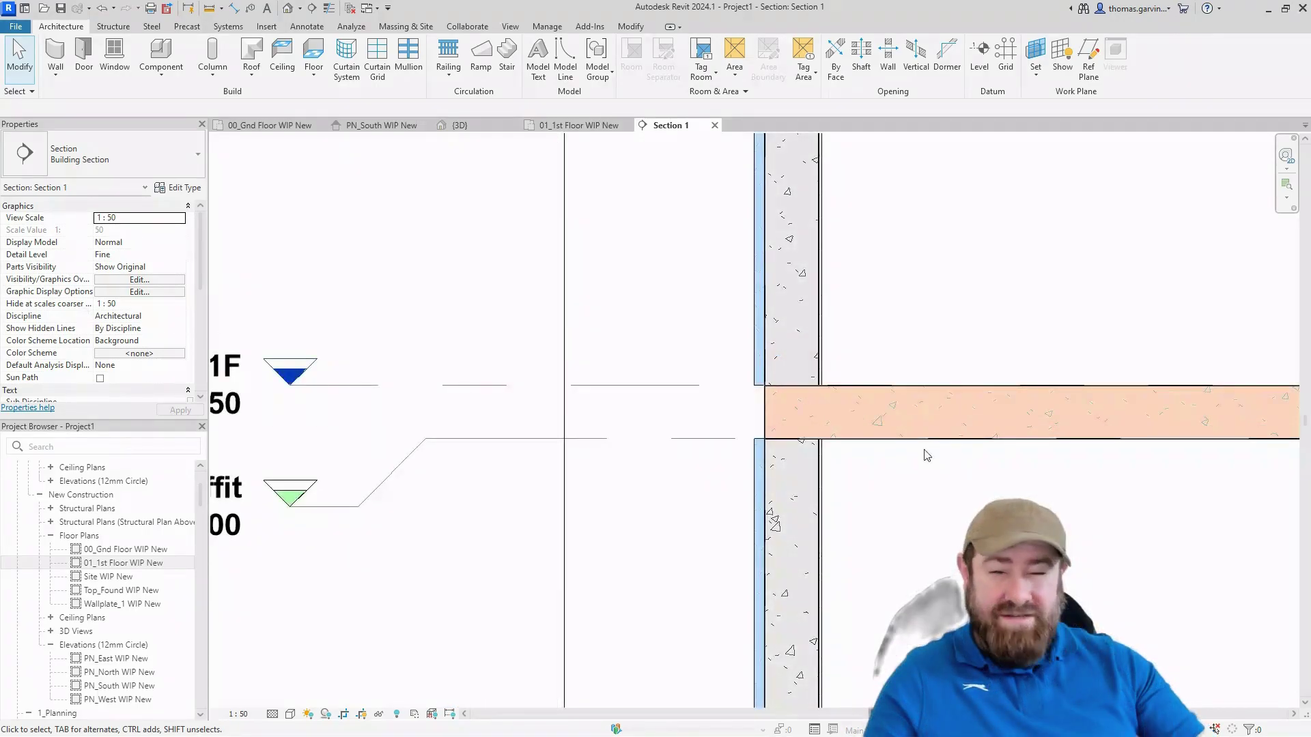
scroll(785, 450, "down", 2)
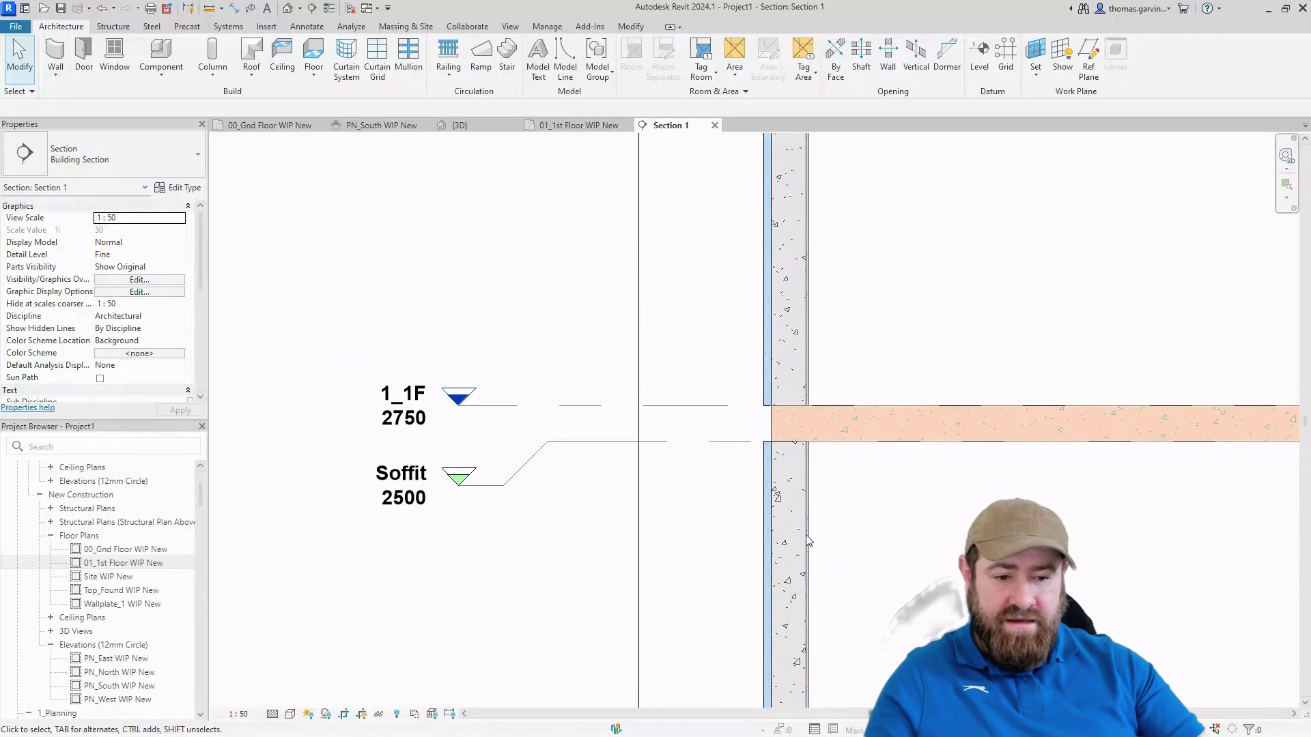
key("ctrl")
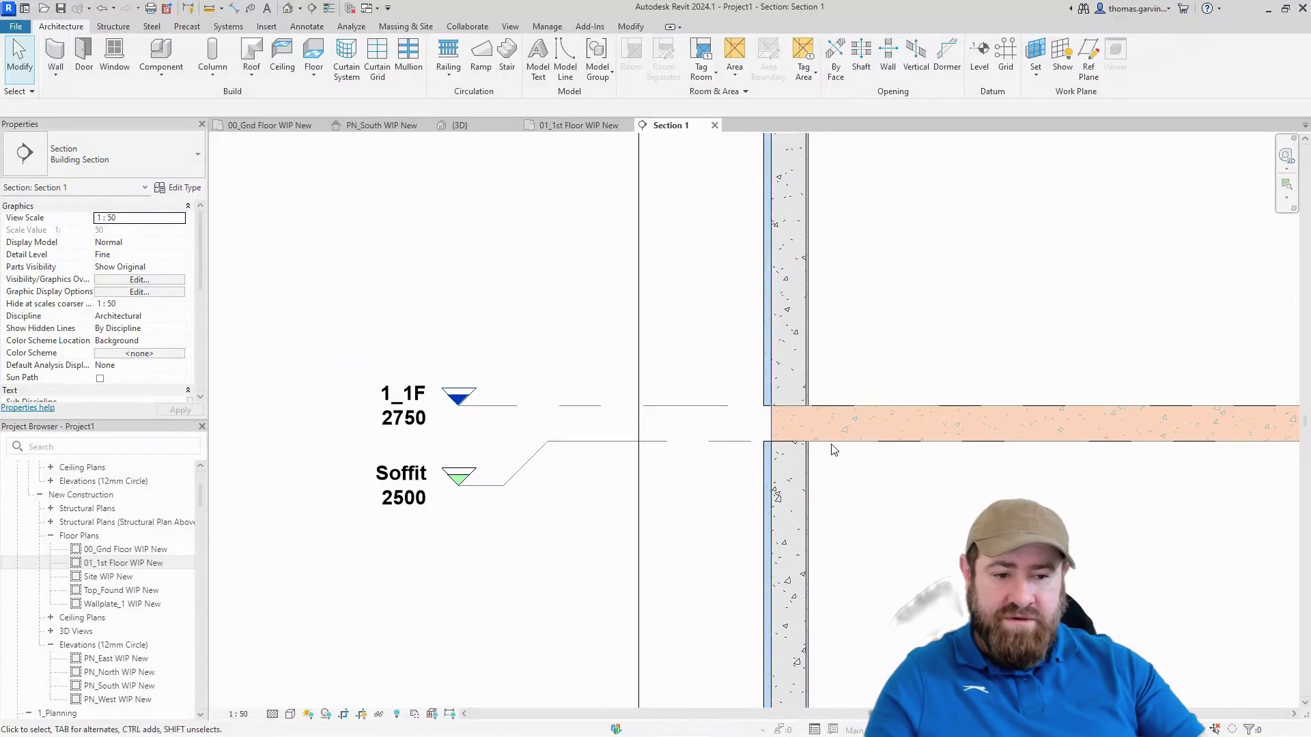
left_click(806, 480)
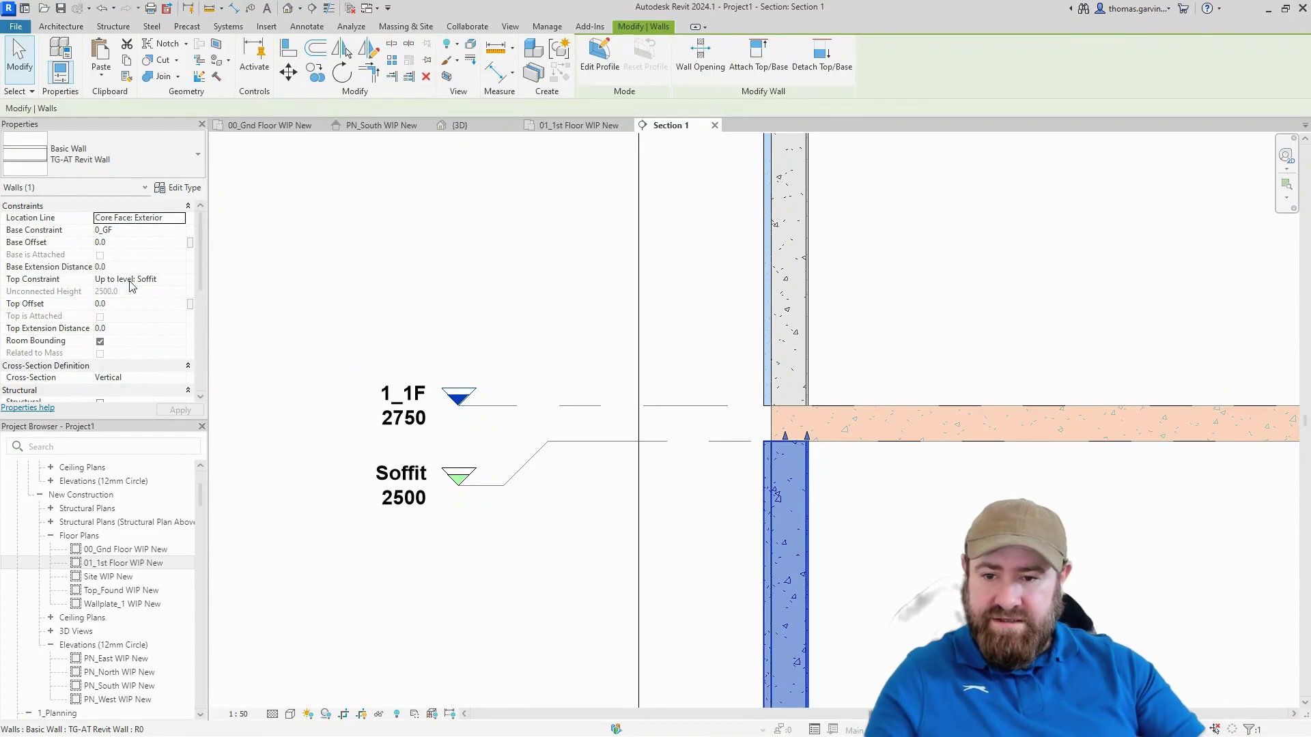
left_click(807, 299)
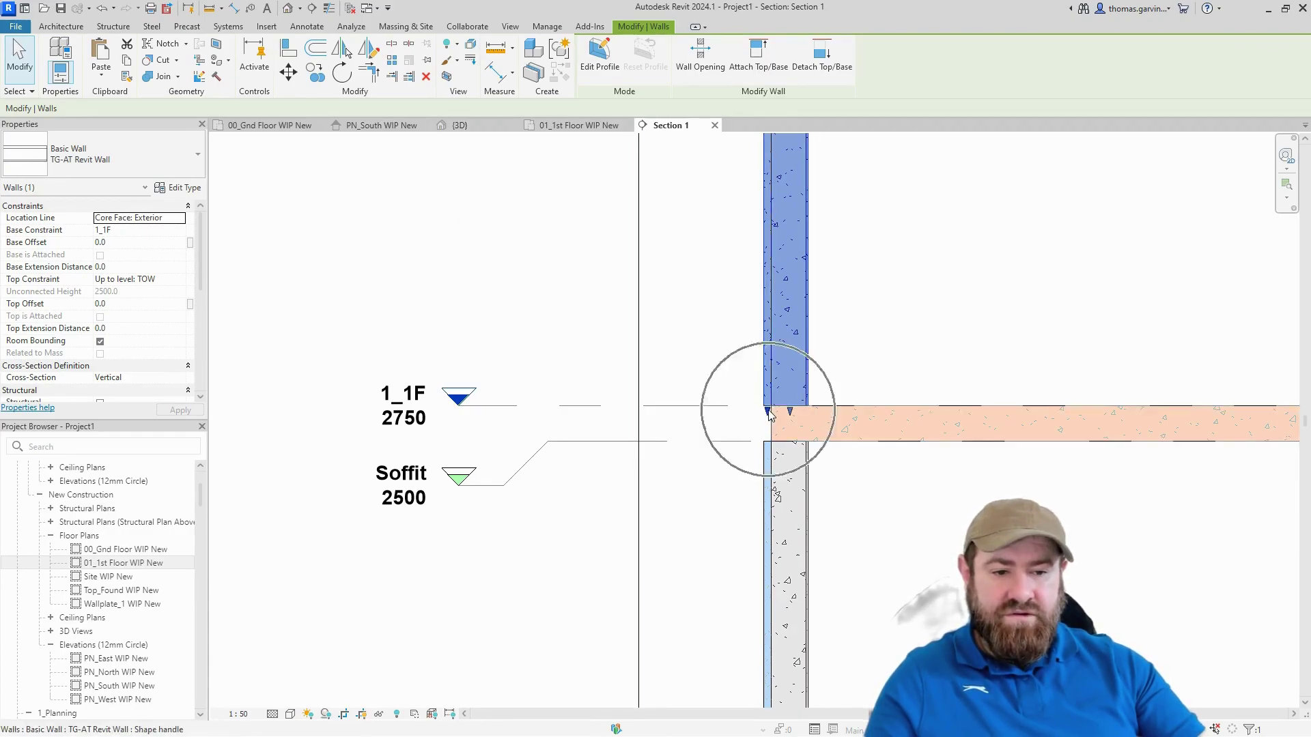
Step: In 3D, set the four upper-storey walls' Base Constraint to Soffit
left_click(461, 128)
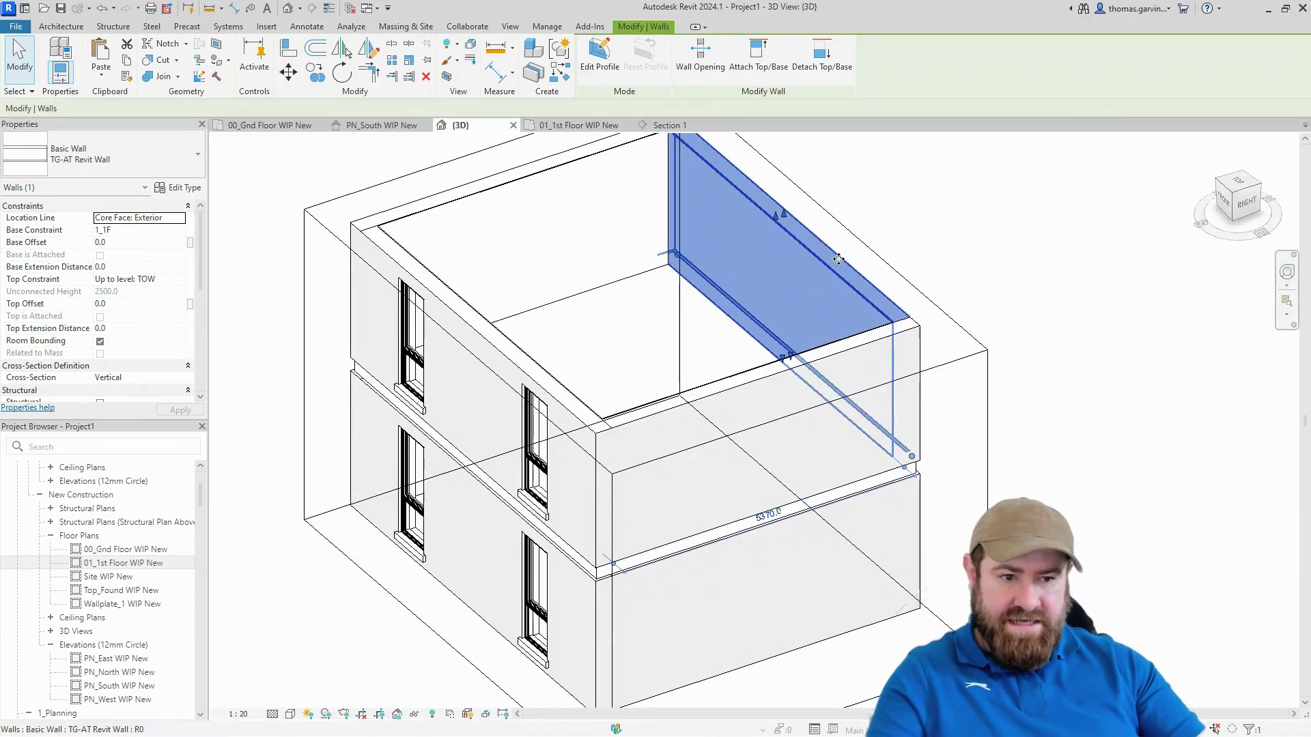
left_click(838, 260)
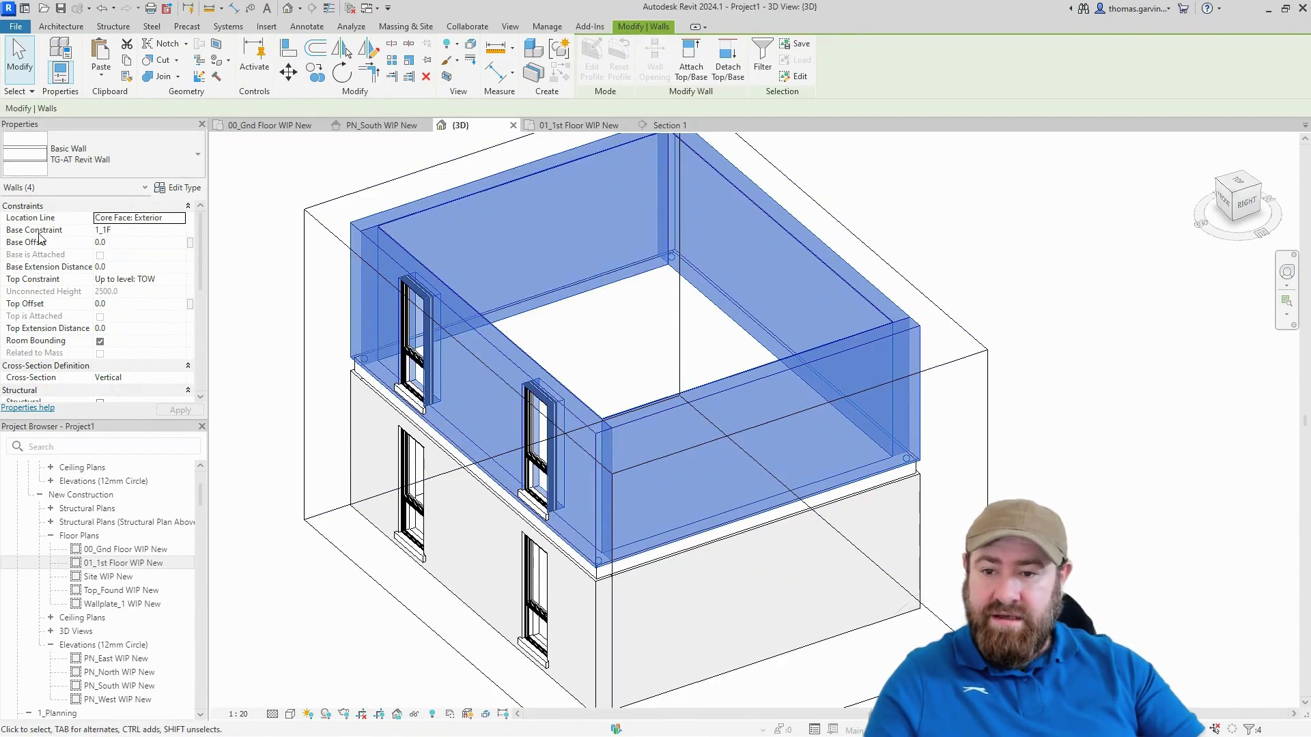
left_click(181, 230)
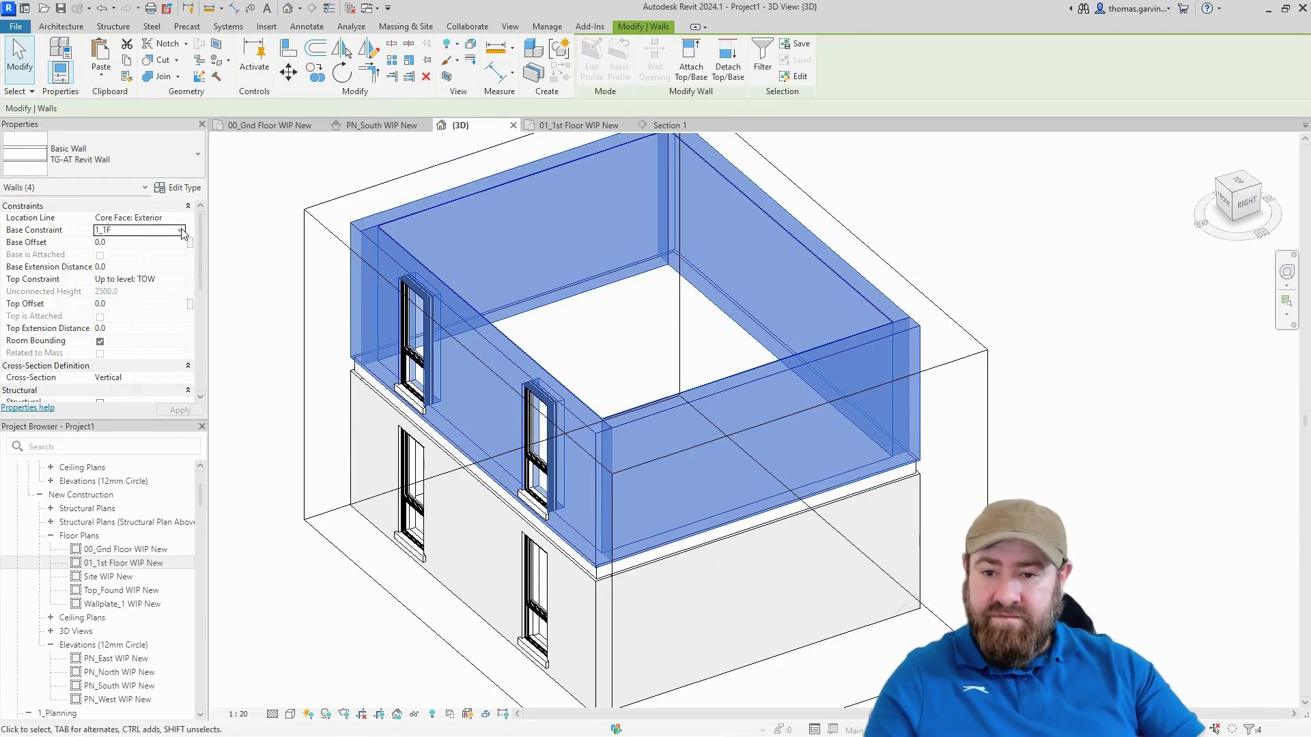
left_click(179, 230)
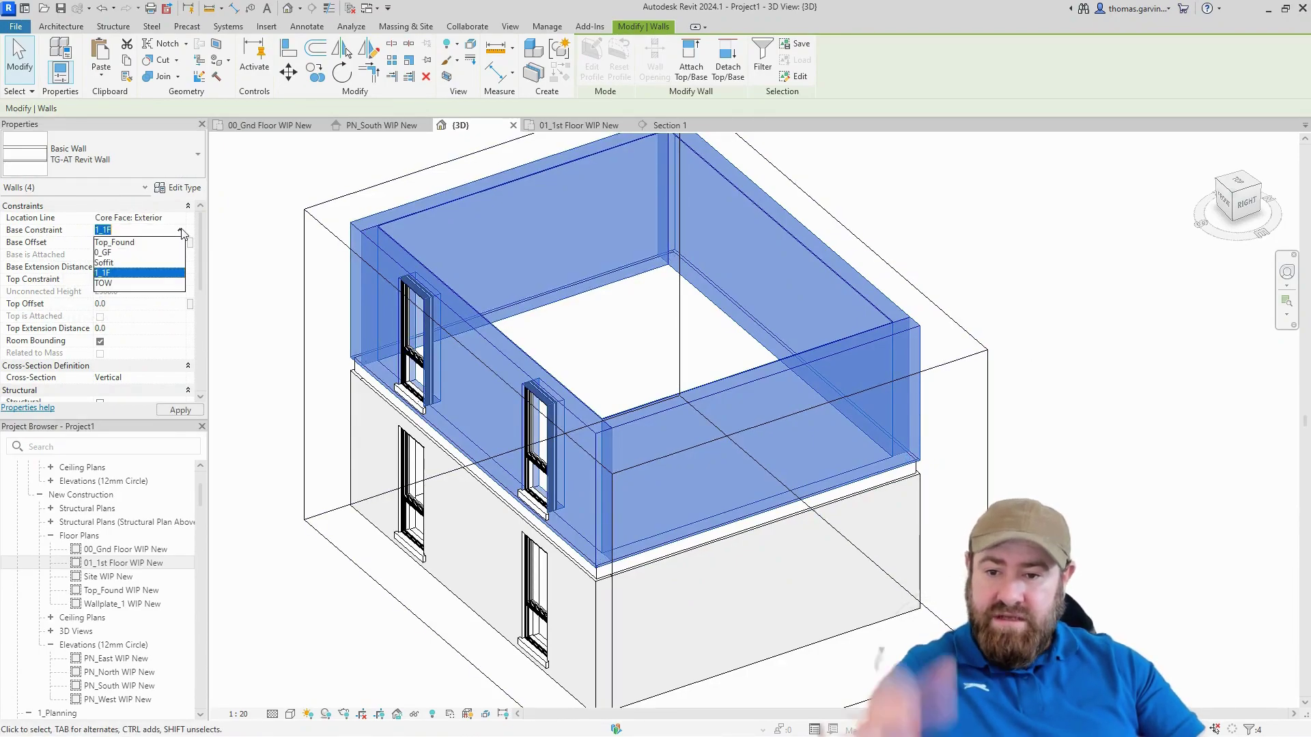
left_click(123, 263)
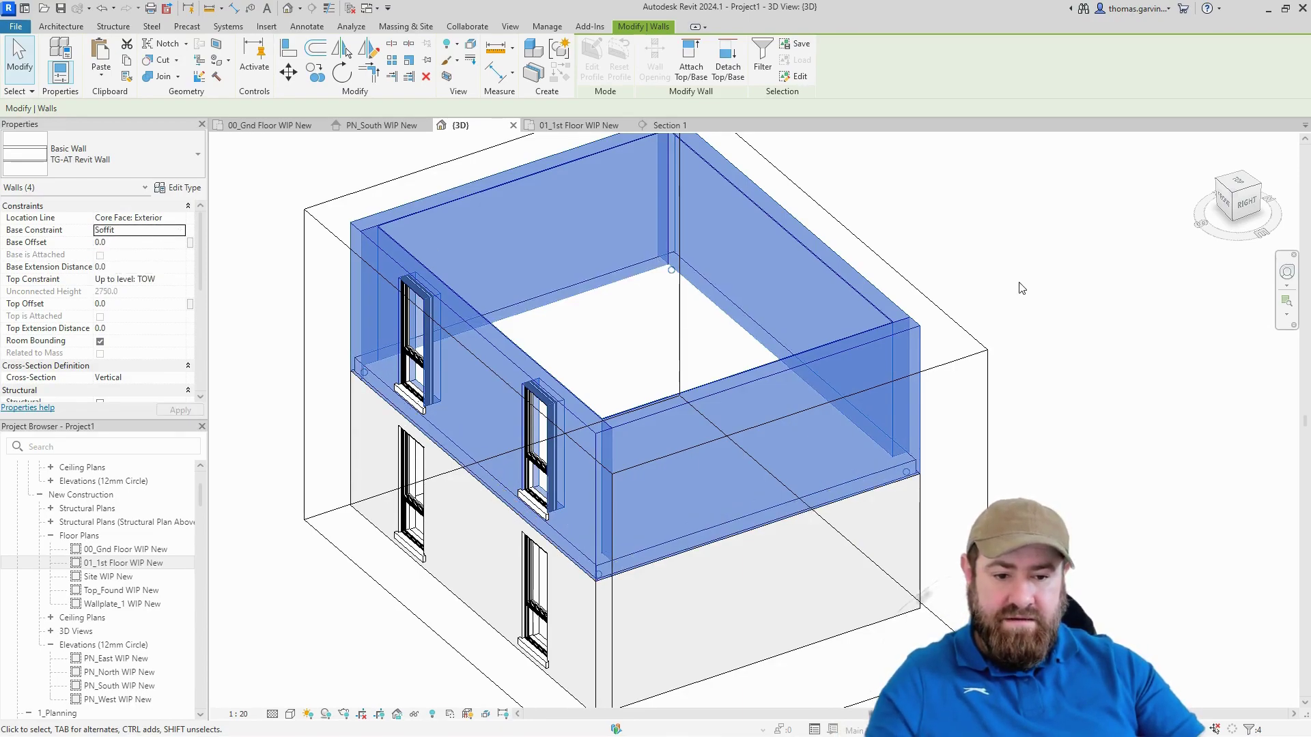
left_click(1022, 287)
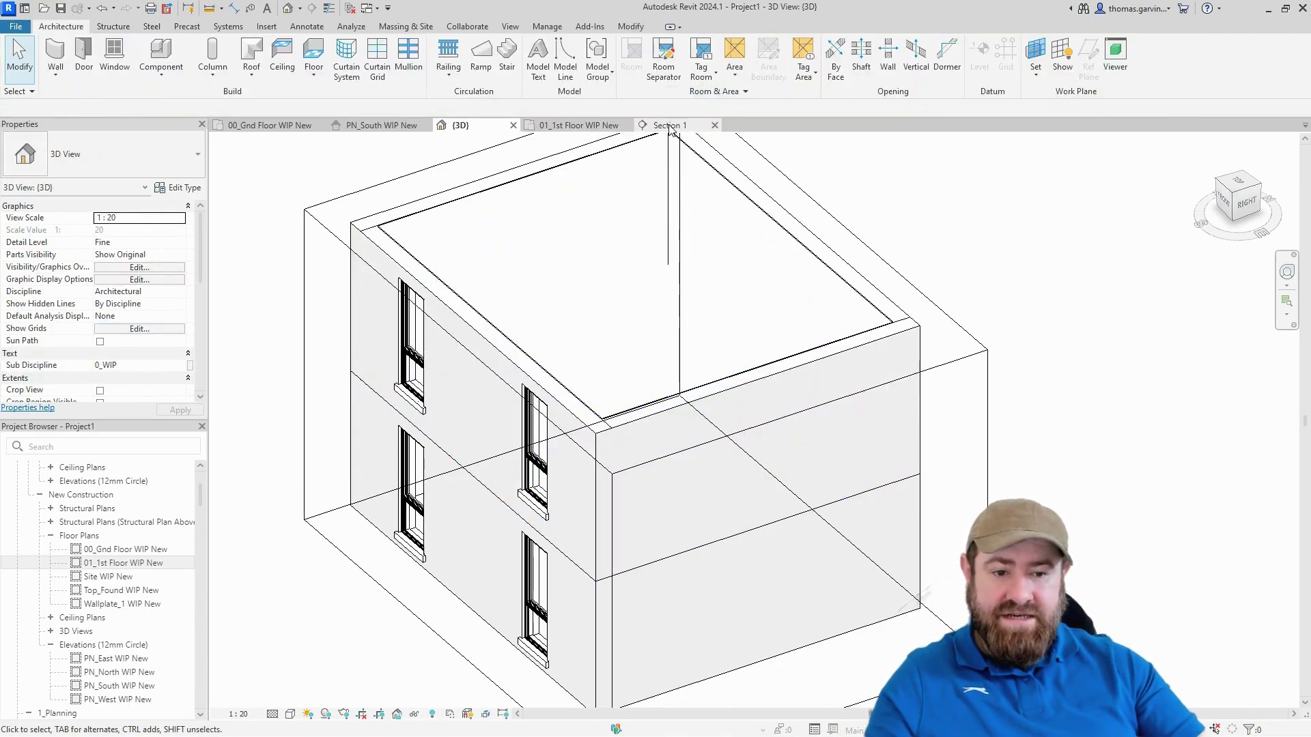
Step: Cut back the 3D section box and zoom onto the wall and 250 mm slab junction
left_click(976, 362)
left_click_drag(803, 566, 618, 408)
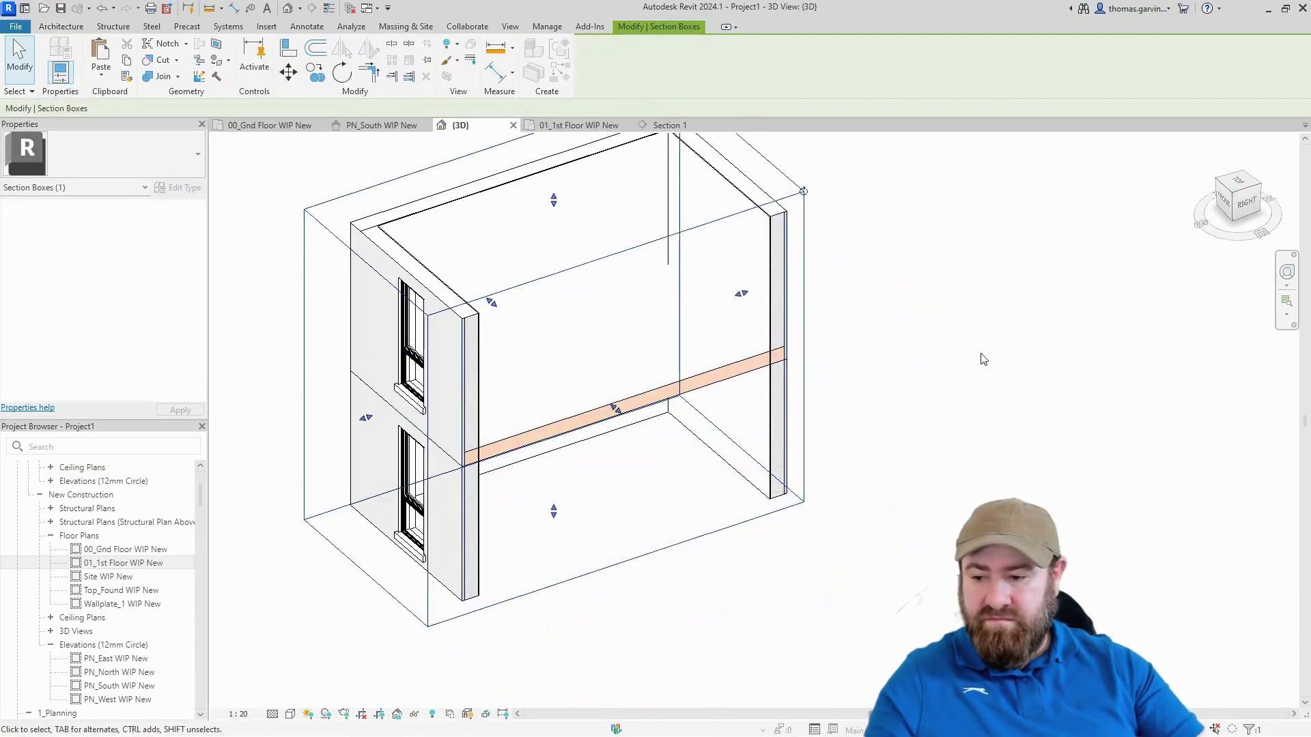
scroll(414, 456, "up", 2)
middle_click_drag(891, 565, 594, 407, "shift")
scroll(835, 425, "up", 5)
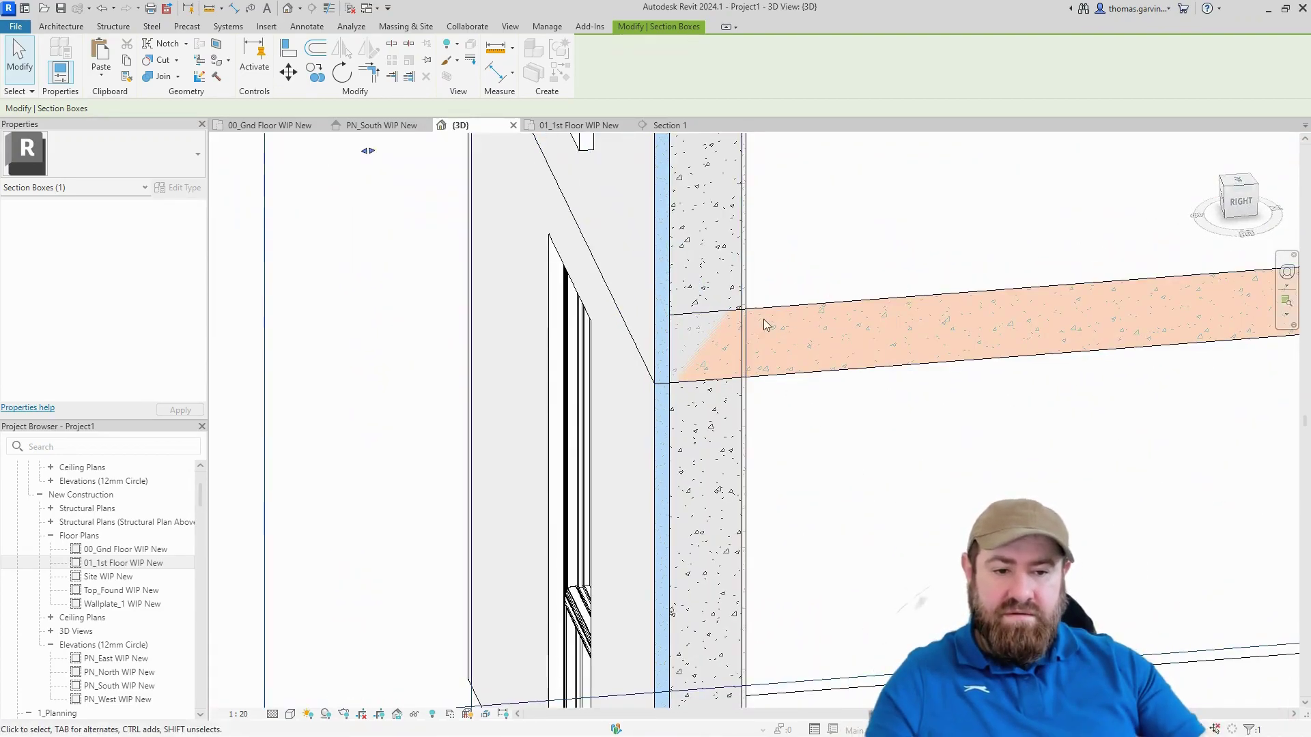
key("ctrl")
key("ctrl")
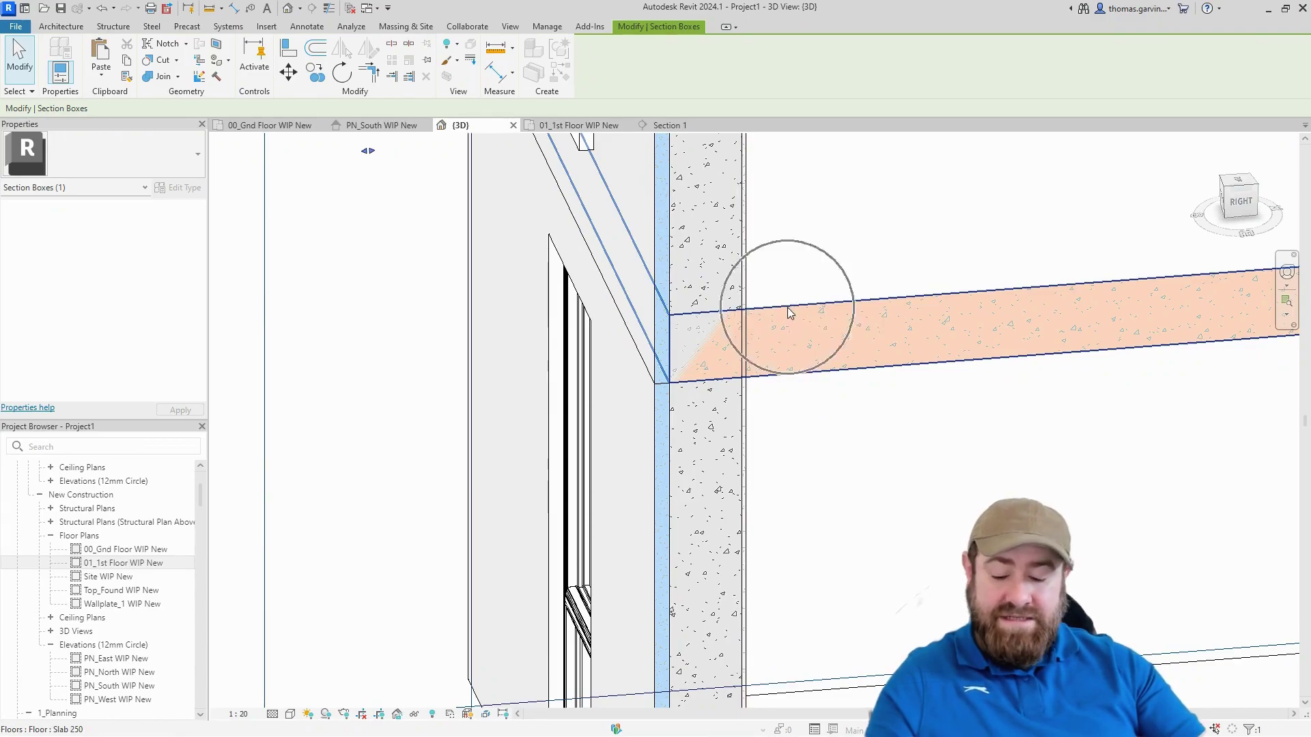
key("ctrl")
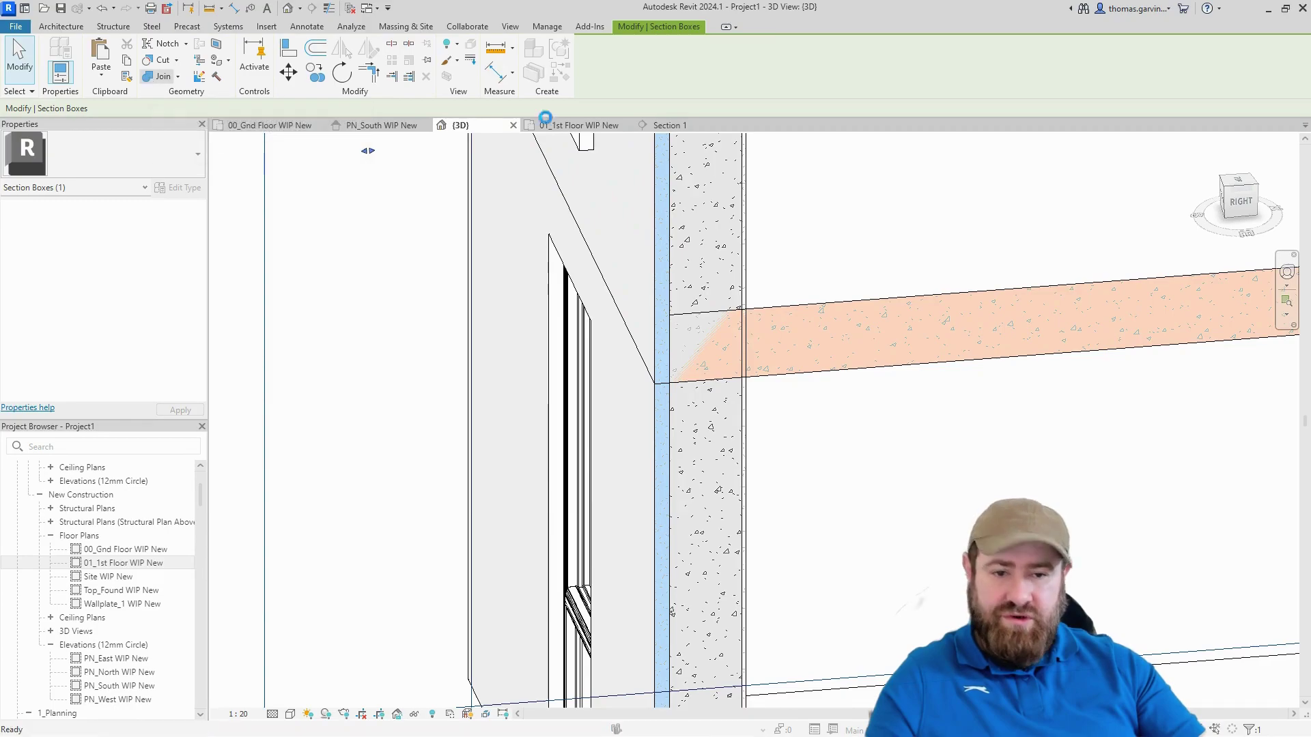
left_click(764, 256)
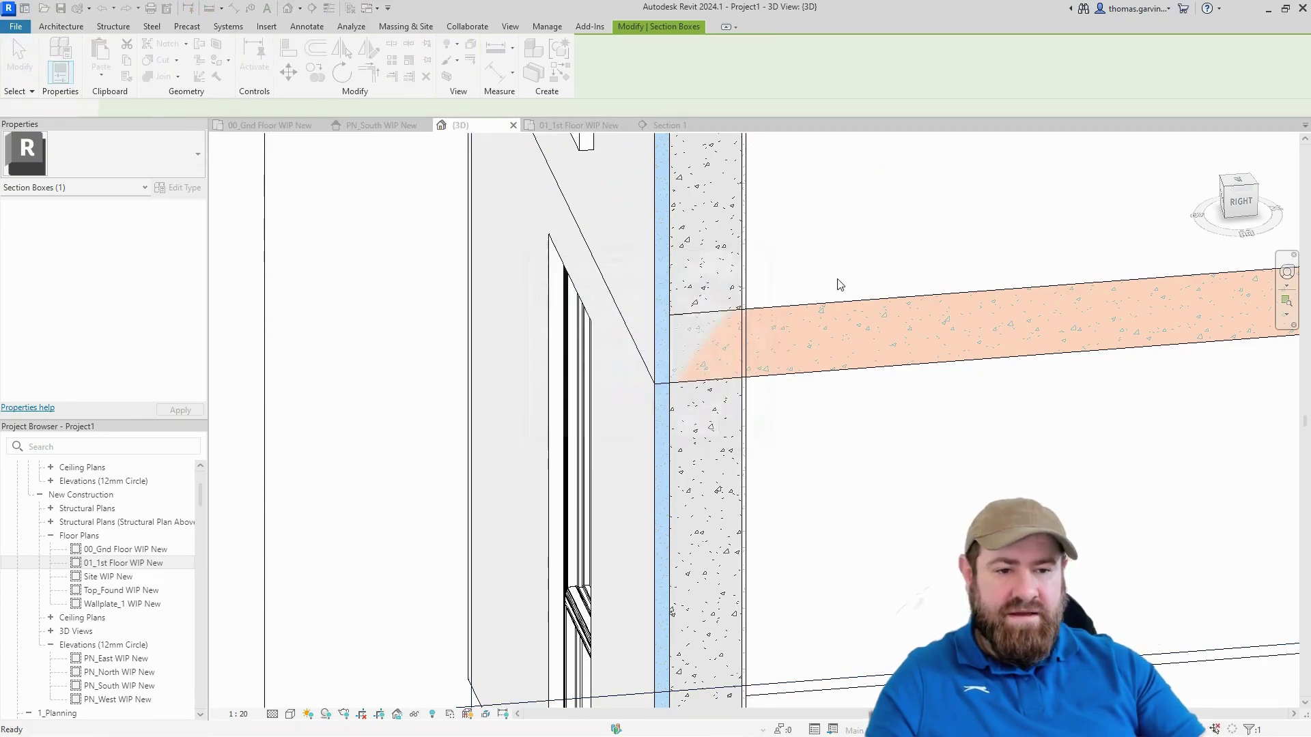
Step: Join the Slab 250 floor to the walls at both of its ends
left_click(837, 305)
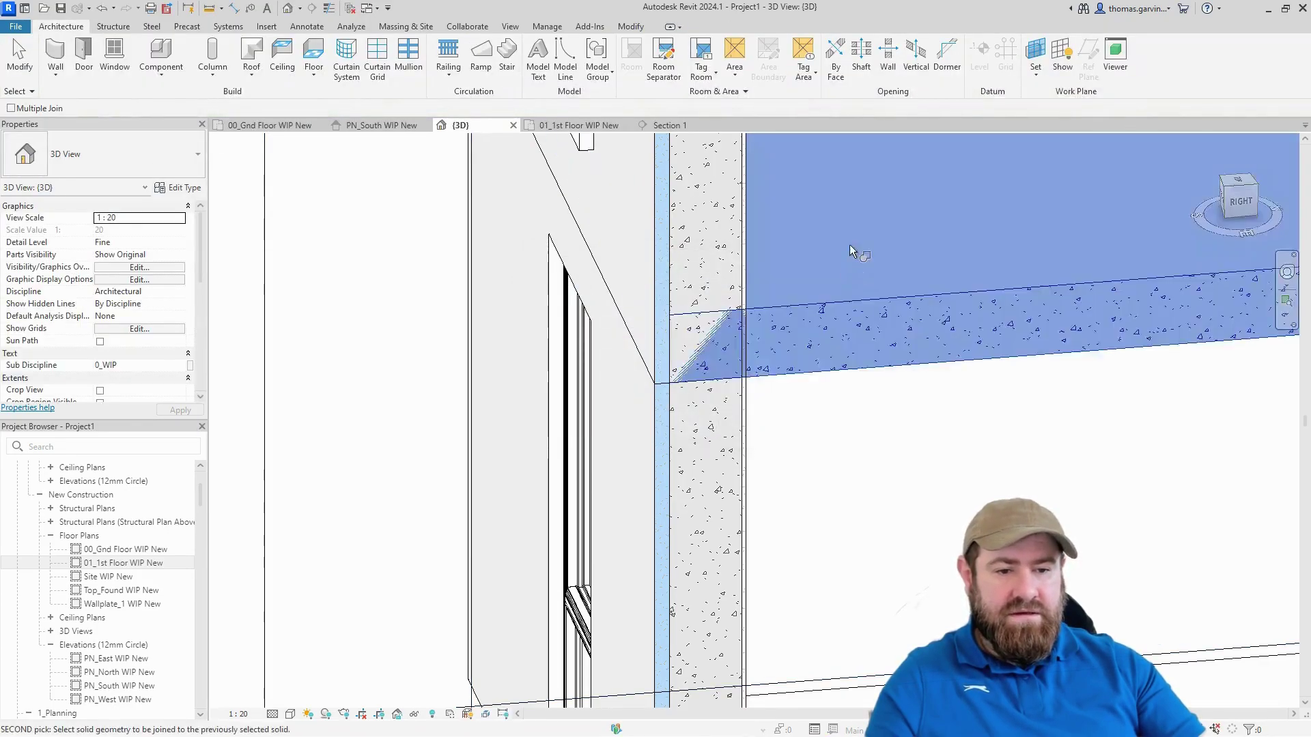
left_click(751, 242)
scroll(1121, 461, "down", 2)
middle_click_drag(1121, 461, 323, 496)
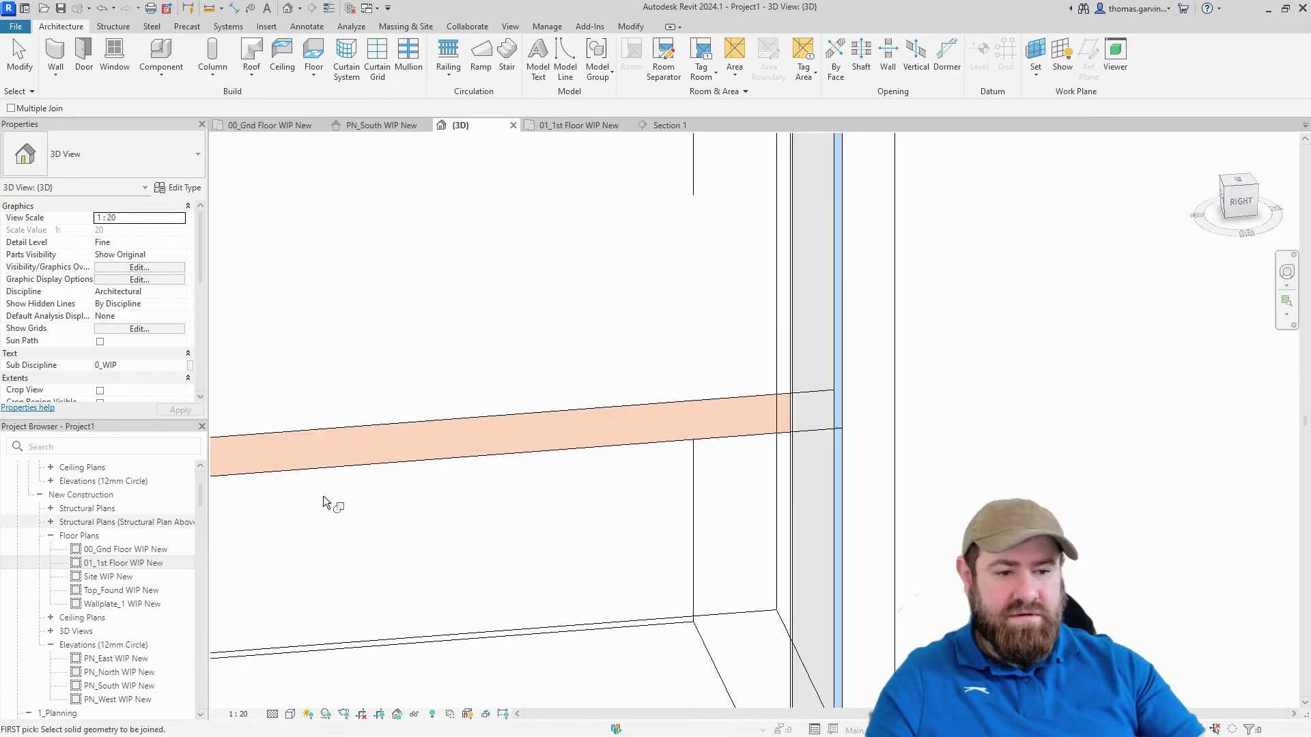
left_click(600, 415)
left_click(786, 340)
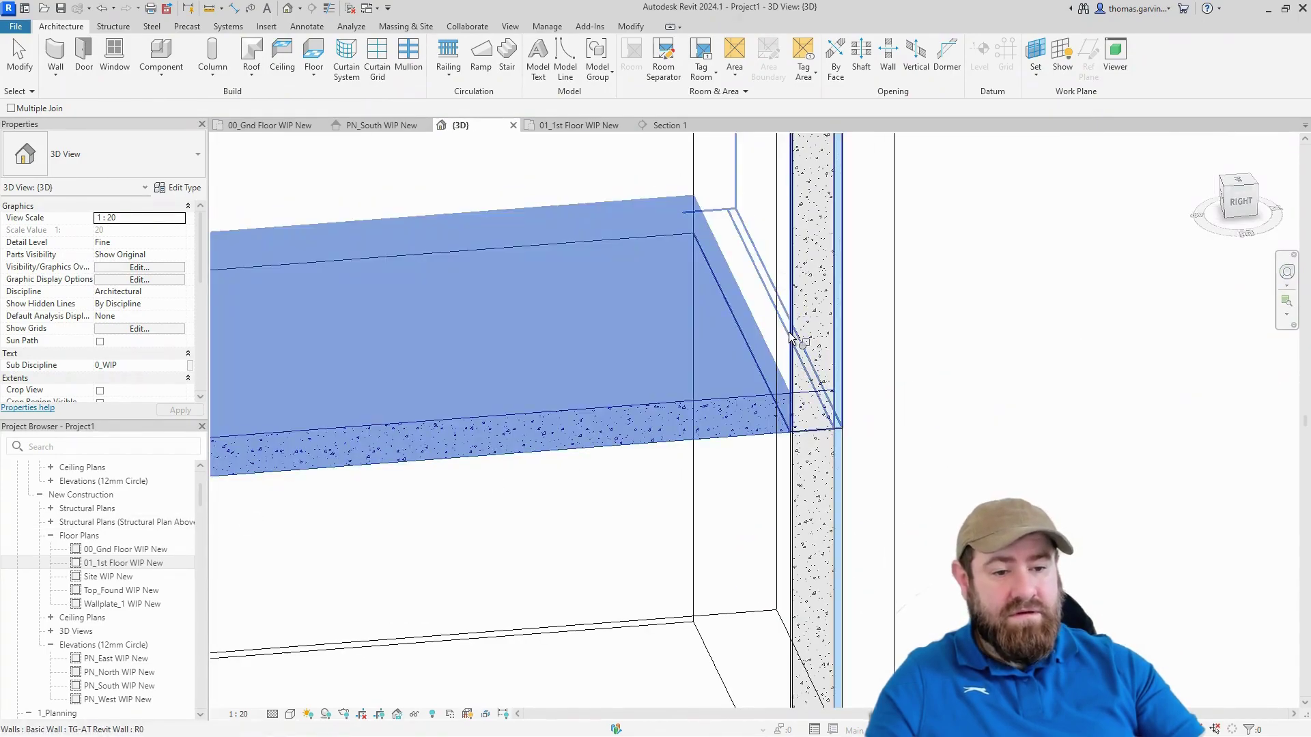
middle_click_drag(600, 539, 988, 509)
key("Escape")
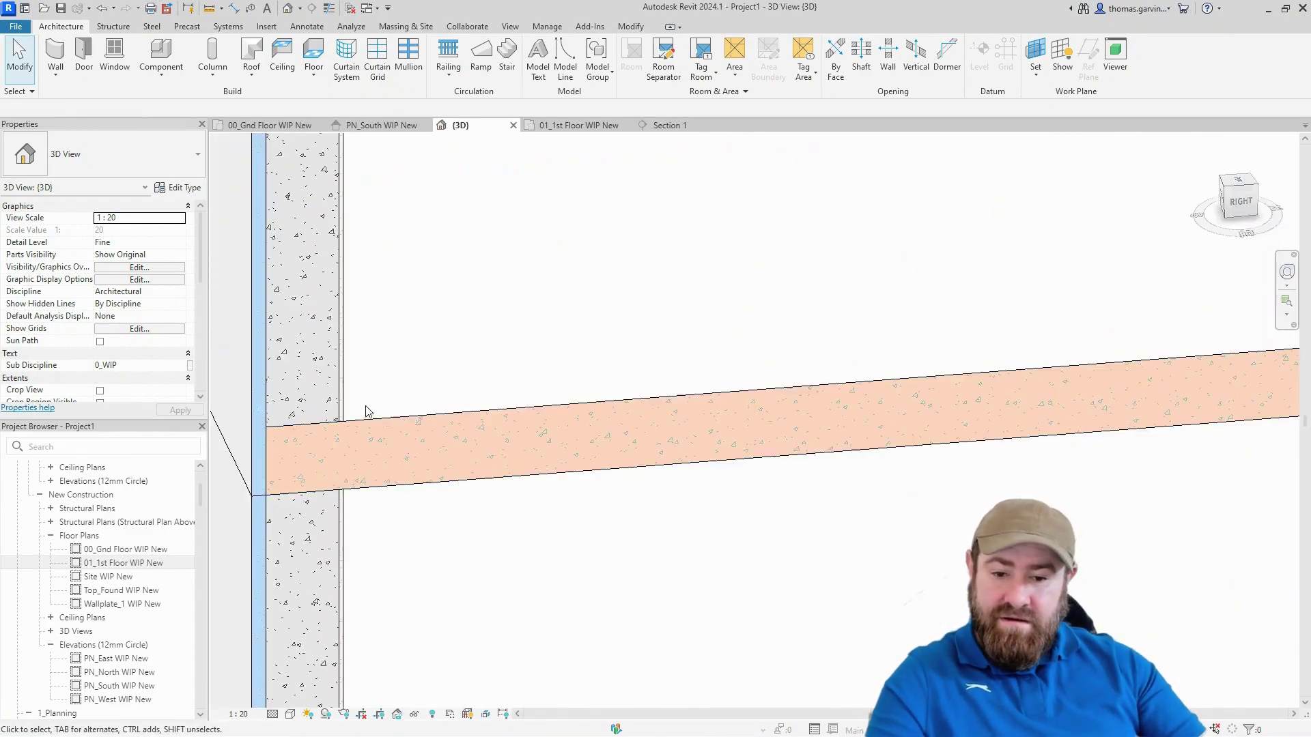
Step: Join the lower wall to the upper wall at the front-right corner
scroll(366, 410, "up", 2)
middle_click_drag(524, 374, 216, 106, "shift")
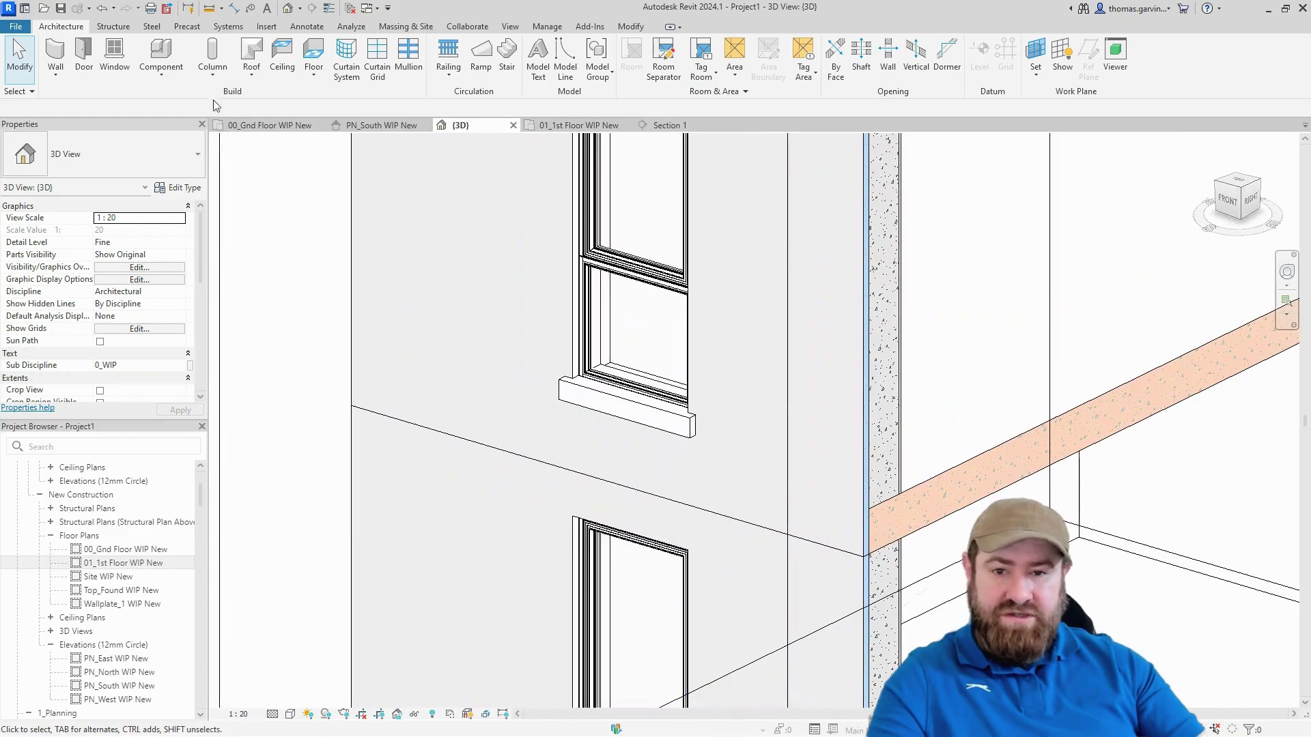
left_click(639, 28)
left_click(164, 77)
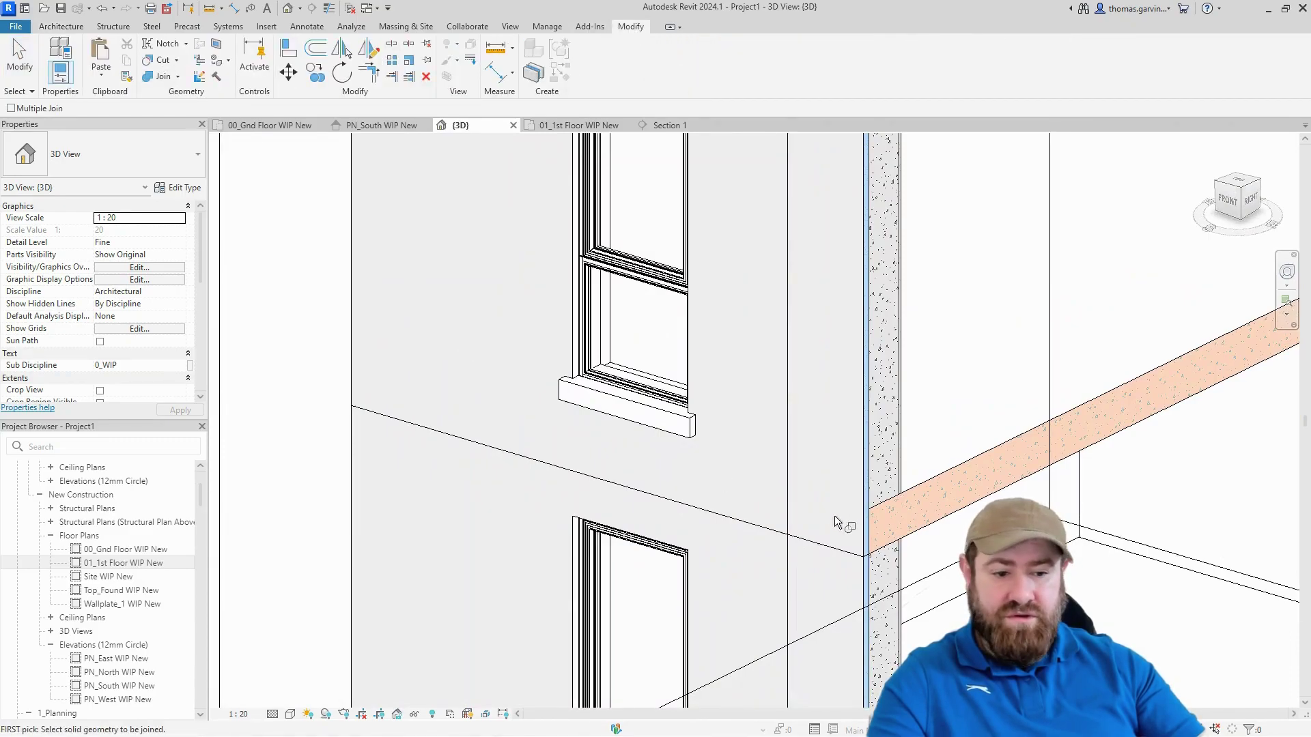
left_click(876, 573)
left_click(917, 559)
middle_click_drag(917, 560, 461, 444)
key("Escape")
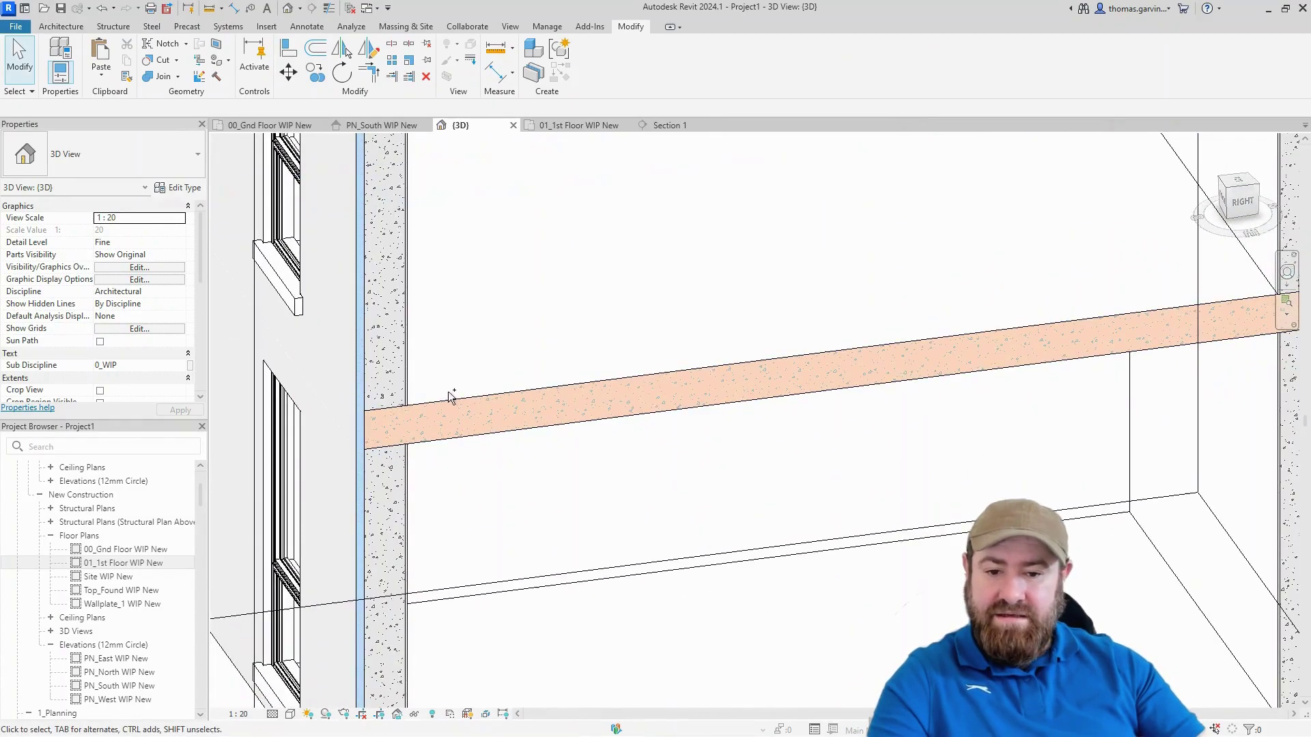